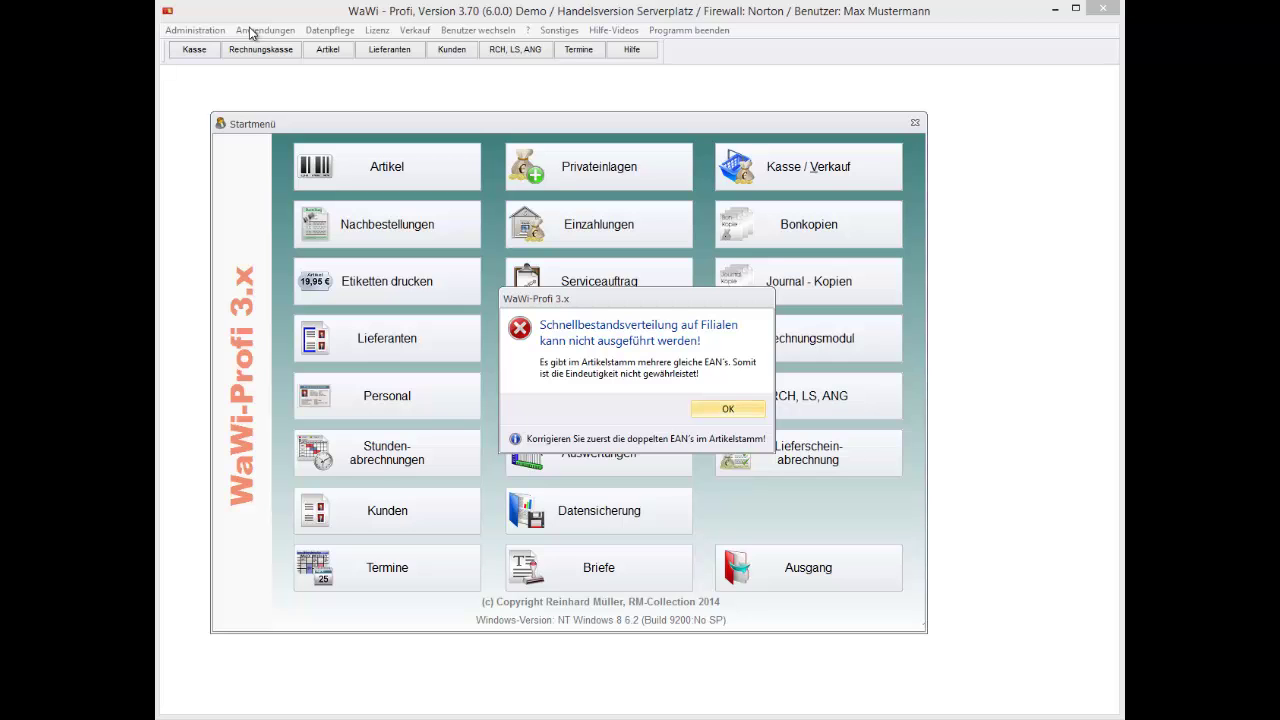
key(Return)
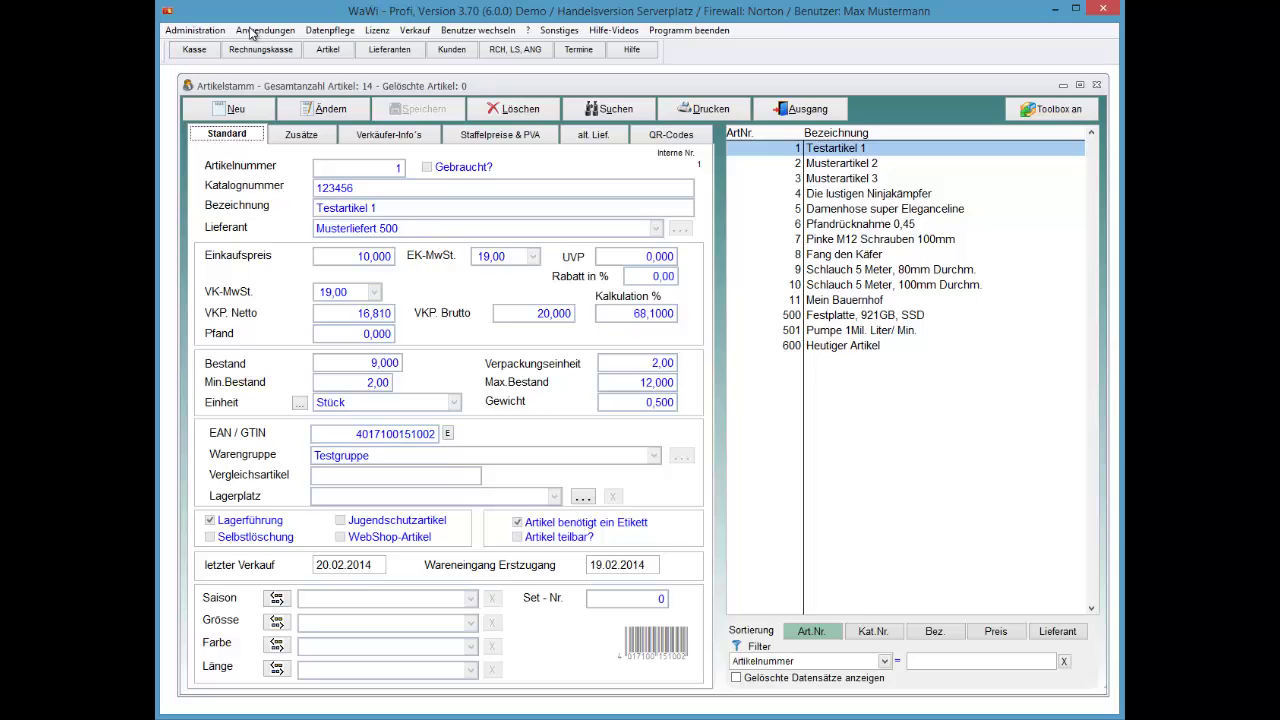
right_click(819, 257)
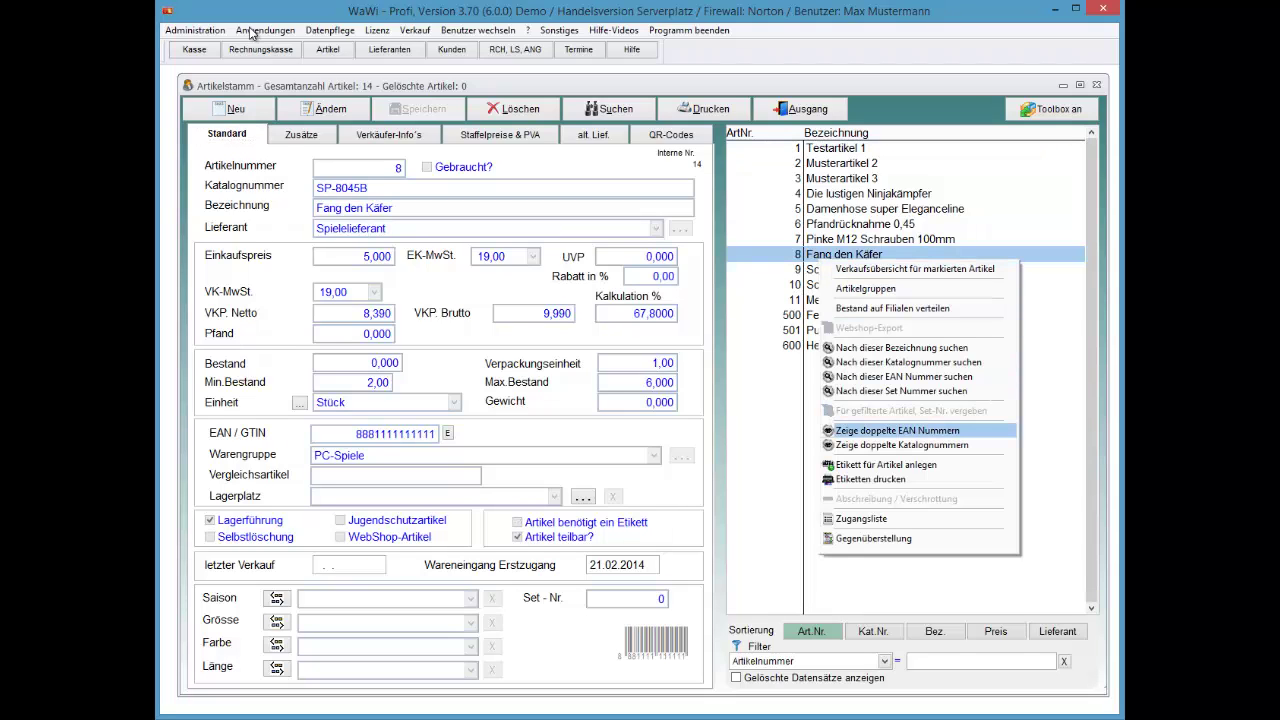
key(Return)
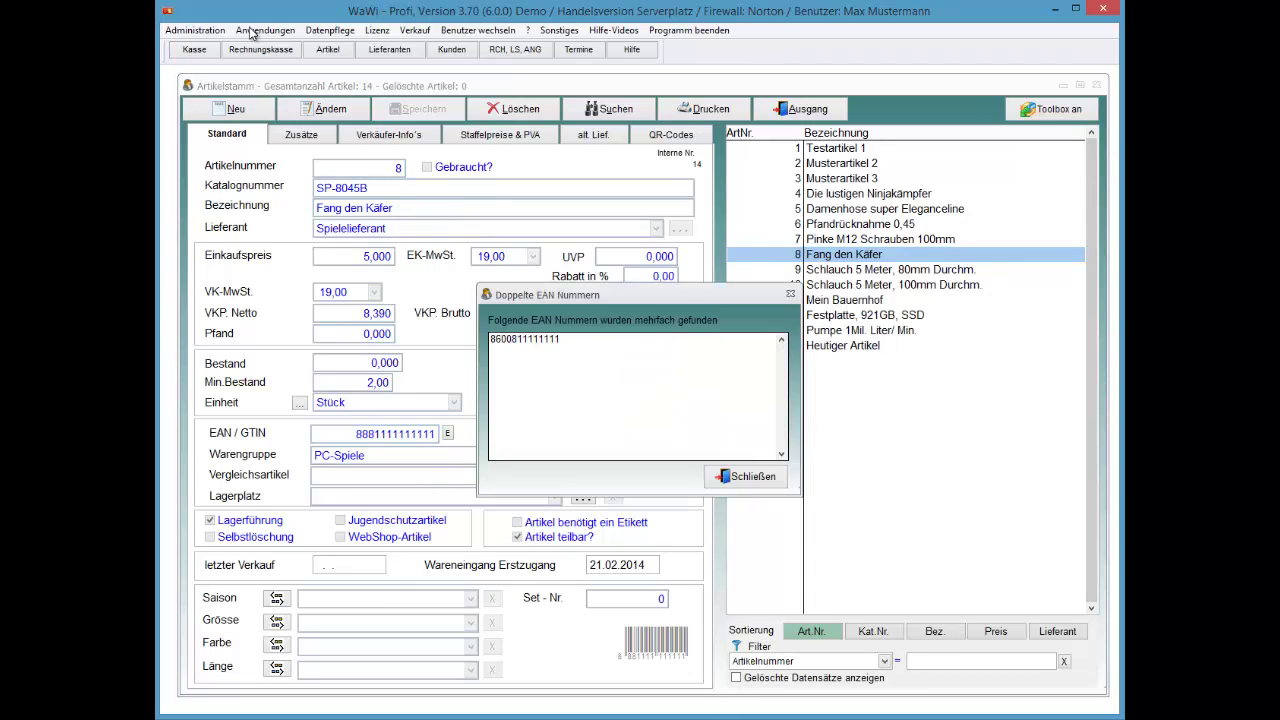
key(Down)
key(Tab)
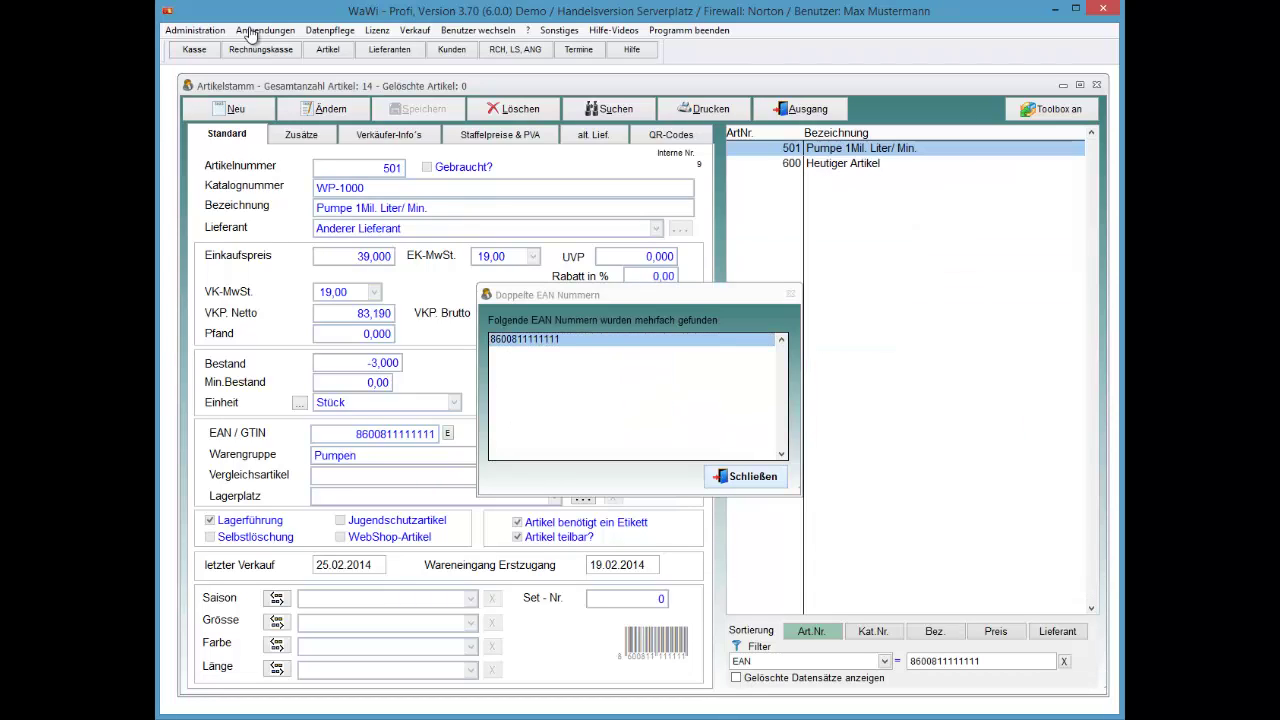
key(Return)
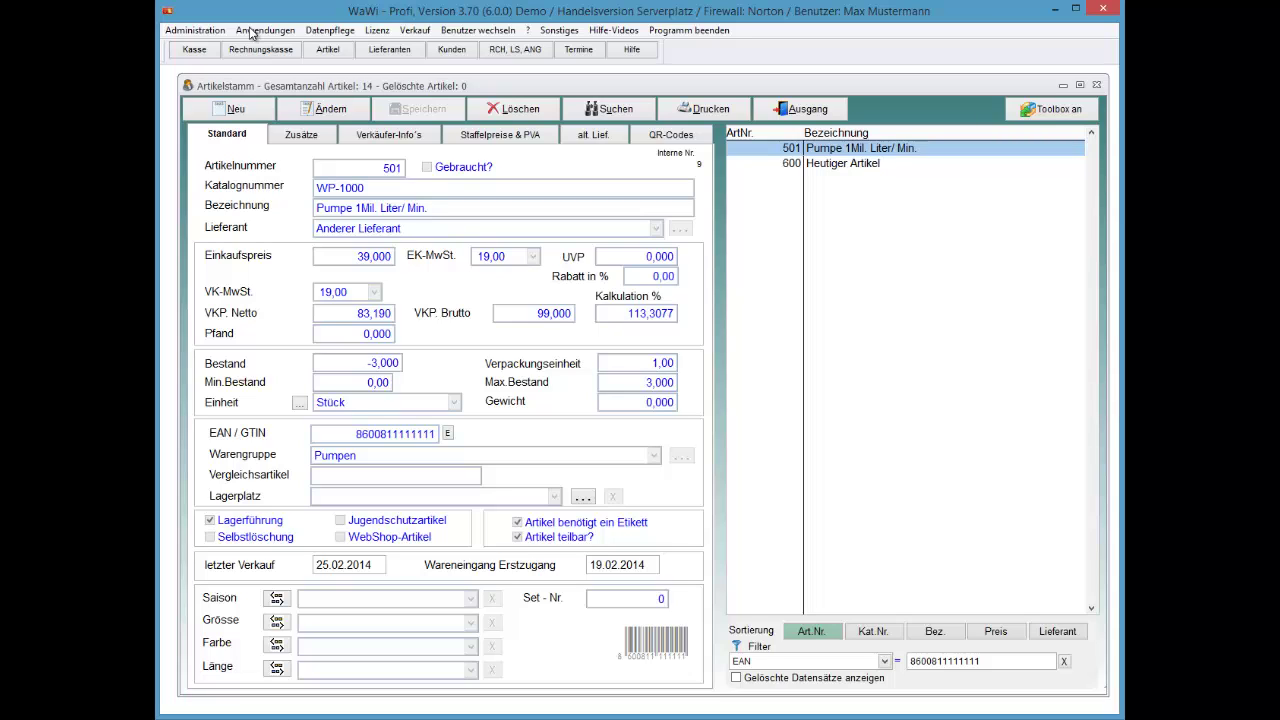
Compare the two articles sharing the EAN and generate a new EAN number for article 501, Pumpe 1Mil. Liter/ Min
key(Down)
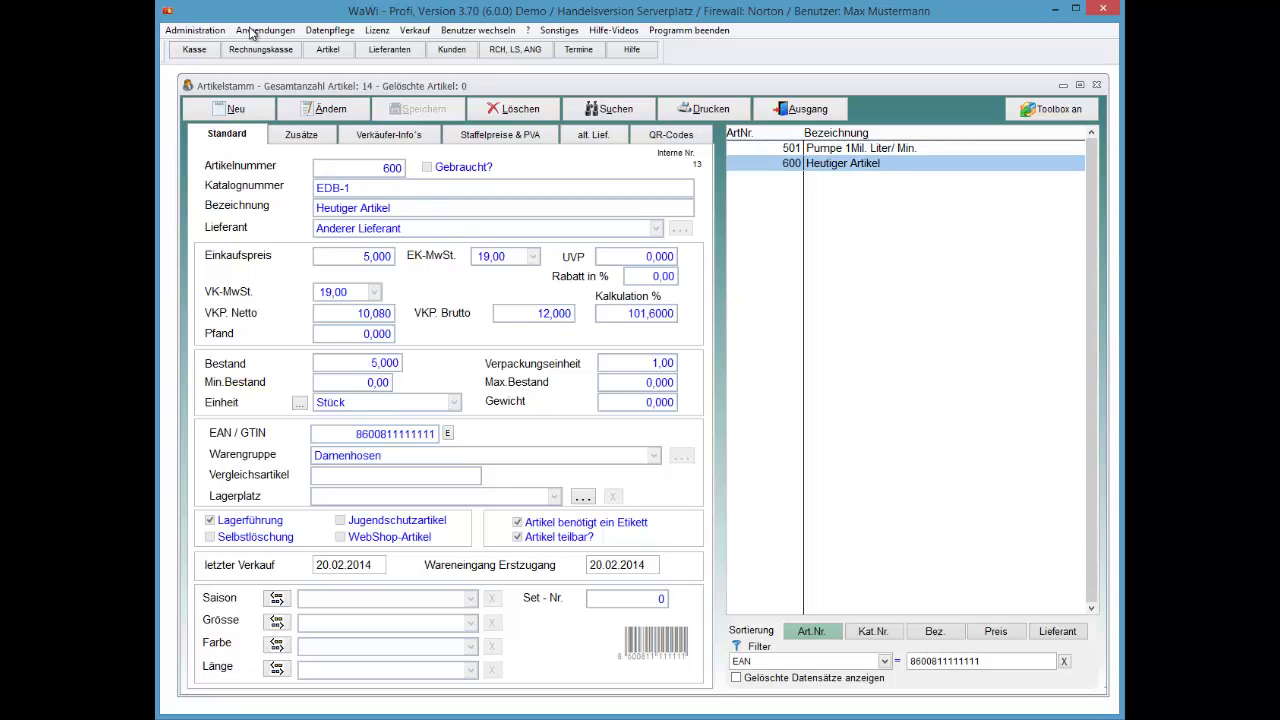
key(Up)
key(Down)
key(Up)
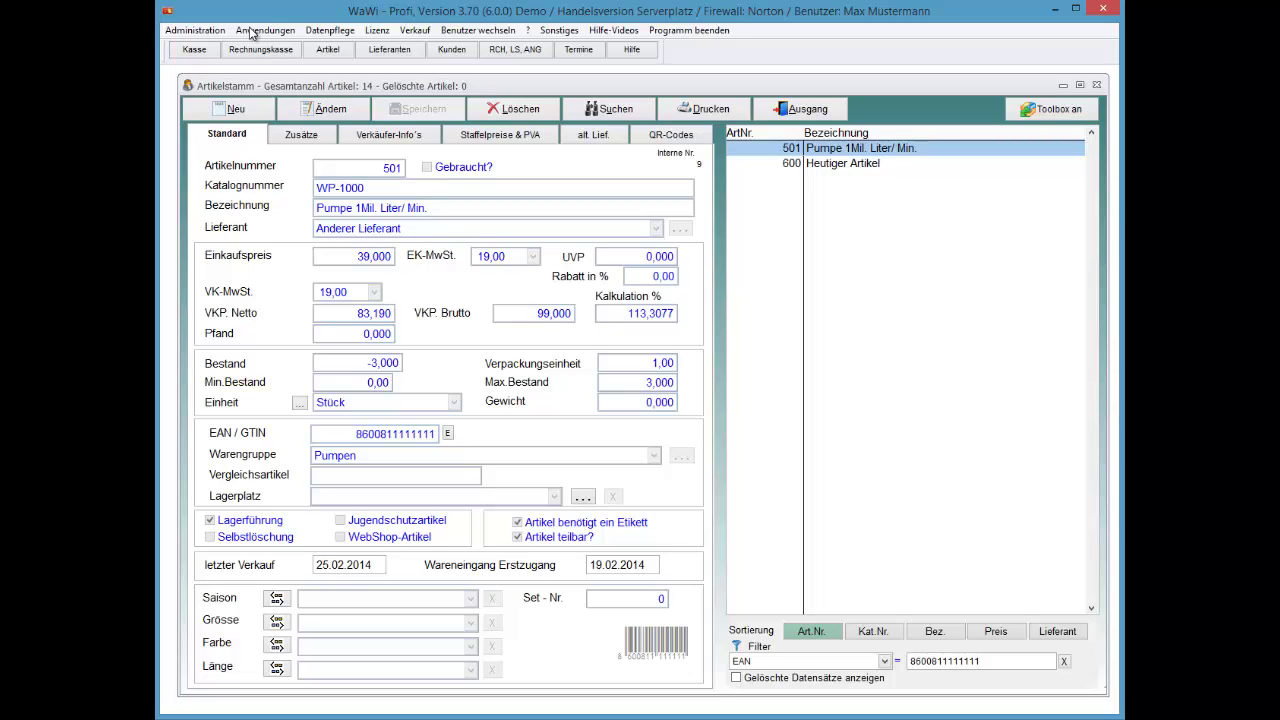
key(alt+e)
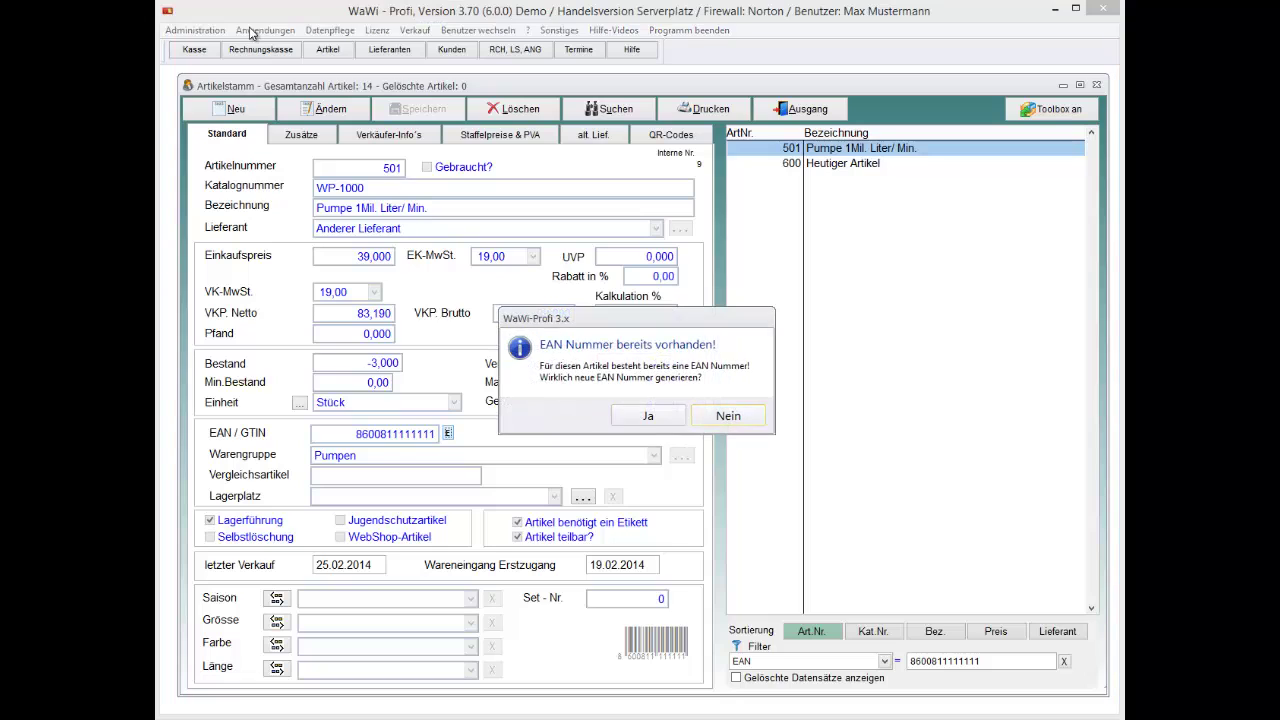
key(Return)
key(Down)
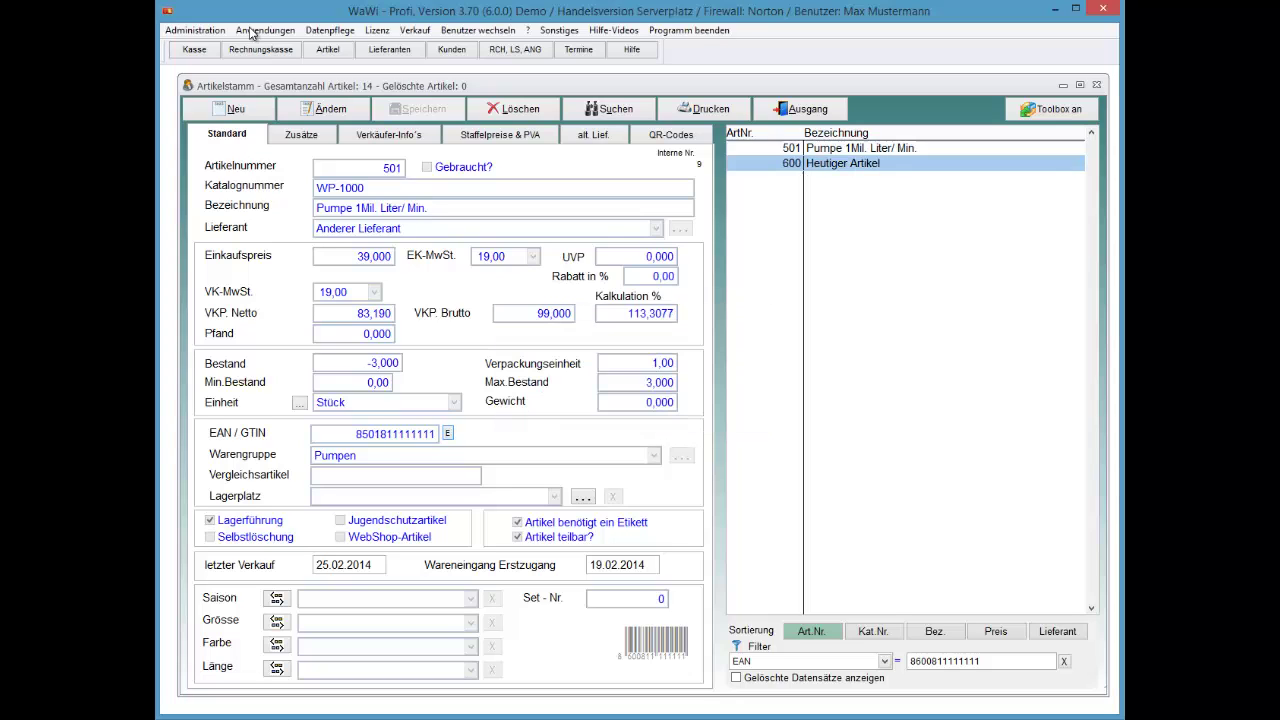
key(Up)
Clear the EAN filter and check the full article list again for duplicate EAN numbers
key(alt+x)
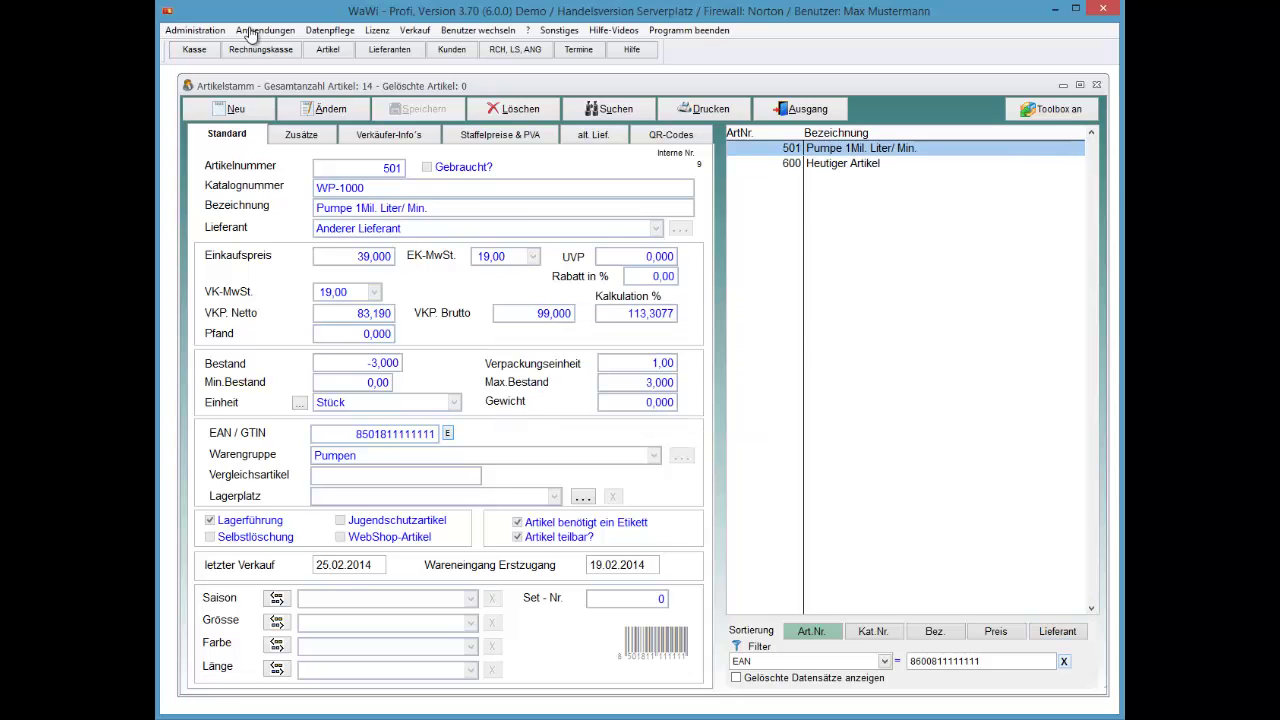
key(Up)
key(Up)
key(Up)
key(Up)
key(Up)
key(shift+F10)
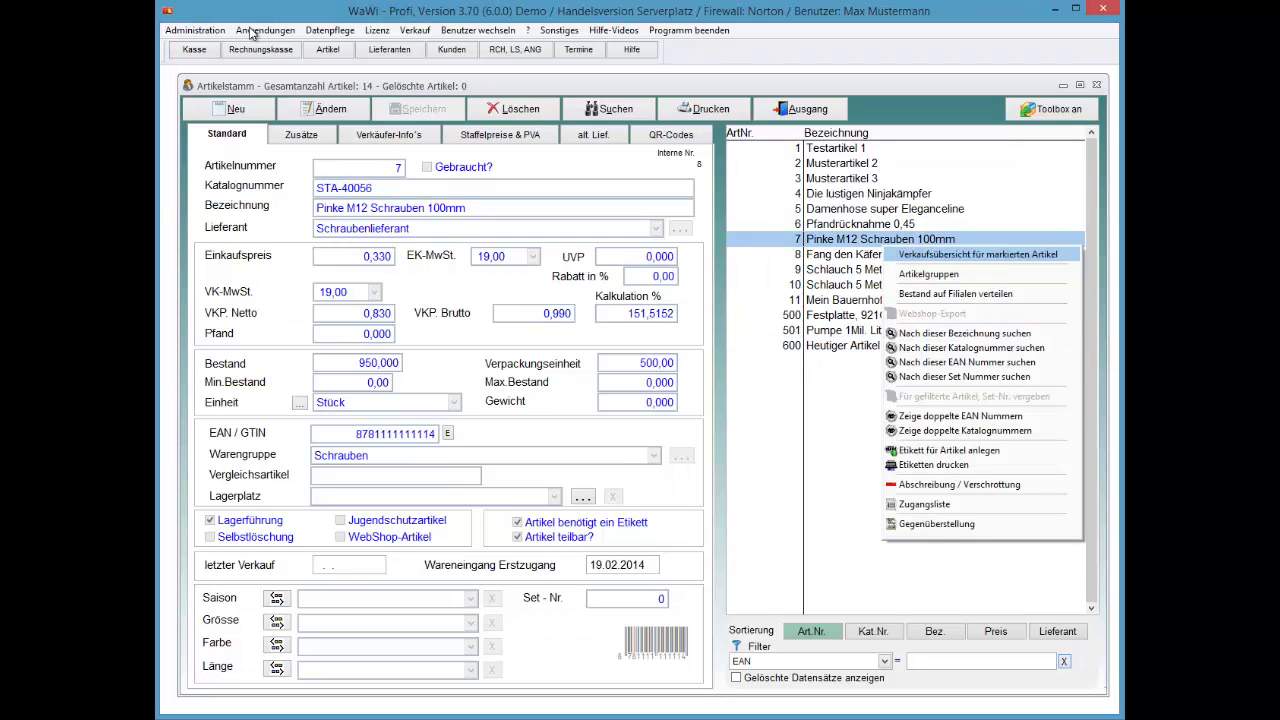
key(Down)
key(Down)
key(Down)
key(Down)
key(Down)
key(Down)
key(Down)
key(Down)
key(Return)
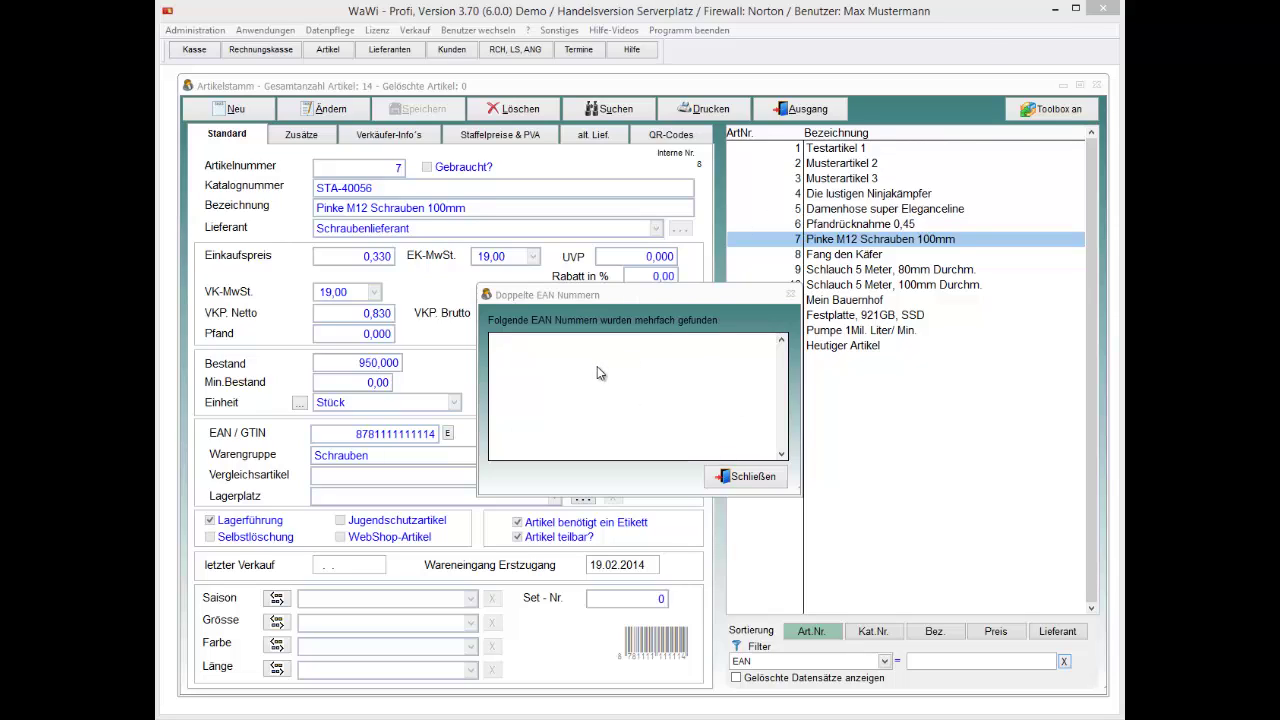
click(749, 480)
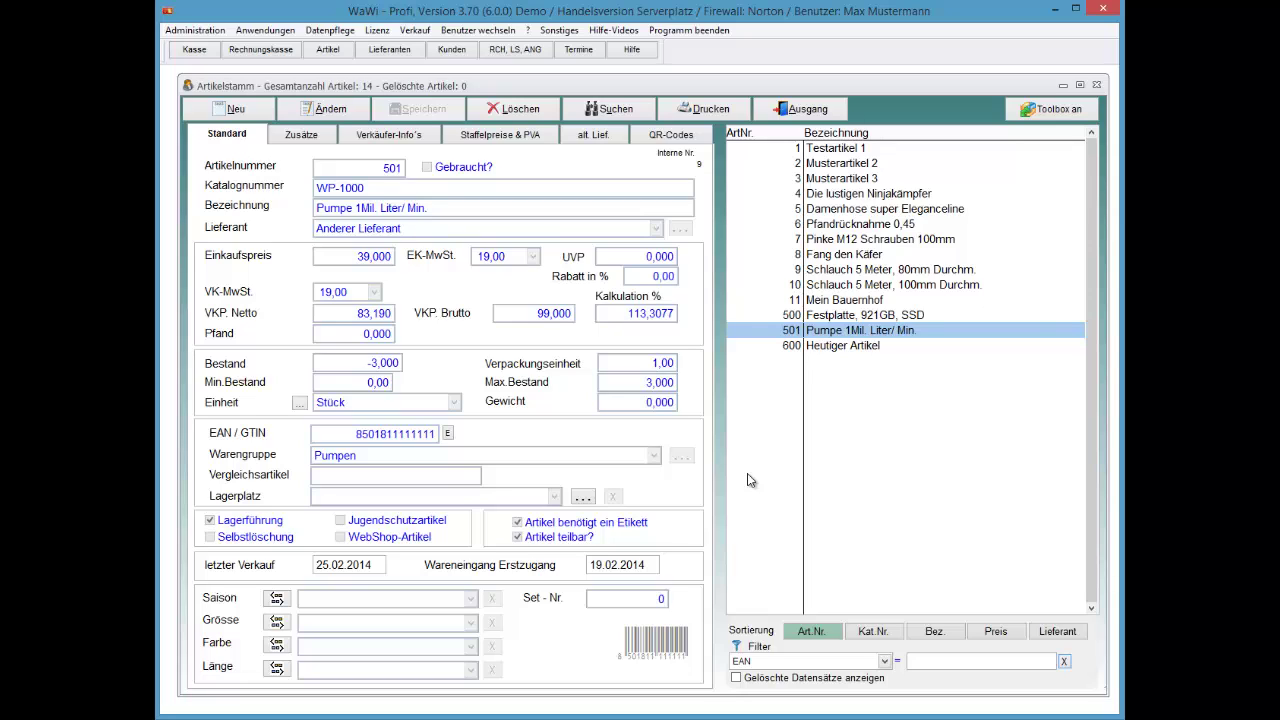
Leave the article master and open the quick stock distribution to branches (Schnell-Bestandsverteilung auf Filialen)
key(Down)
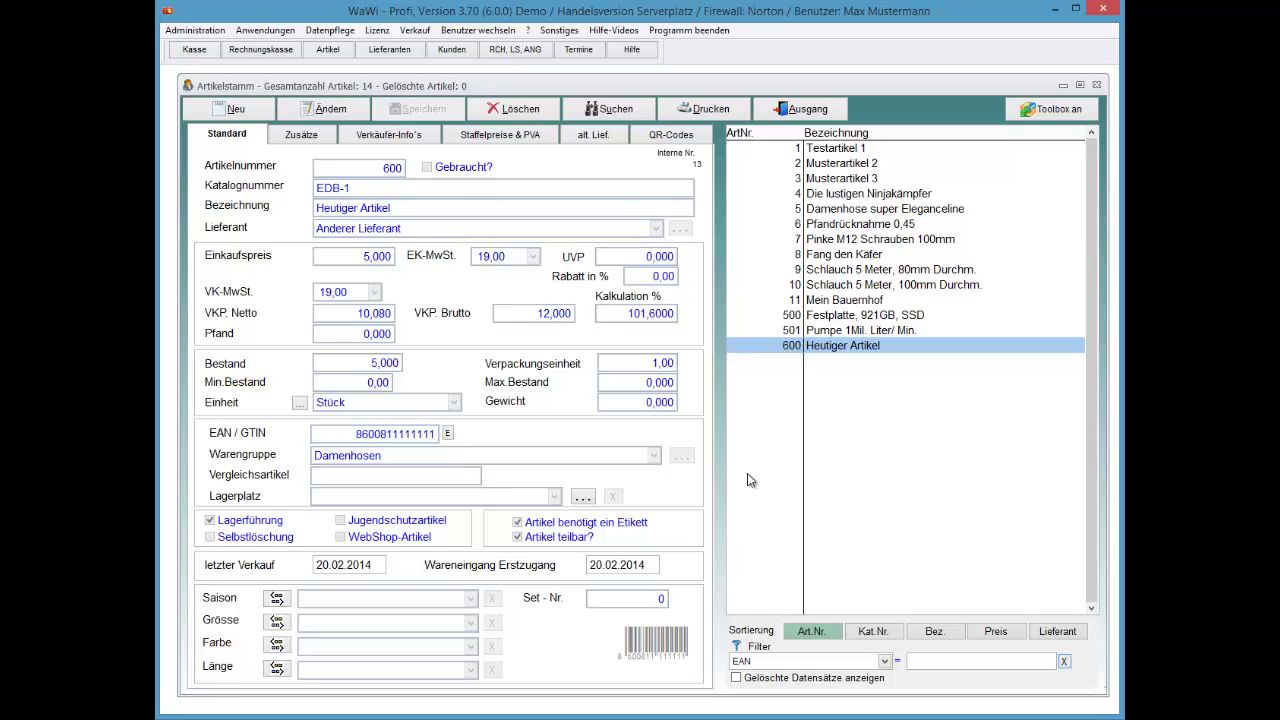
key(alt+a)
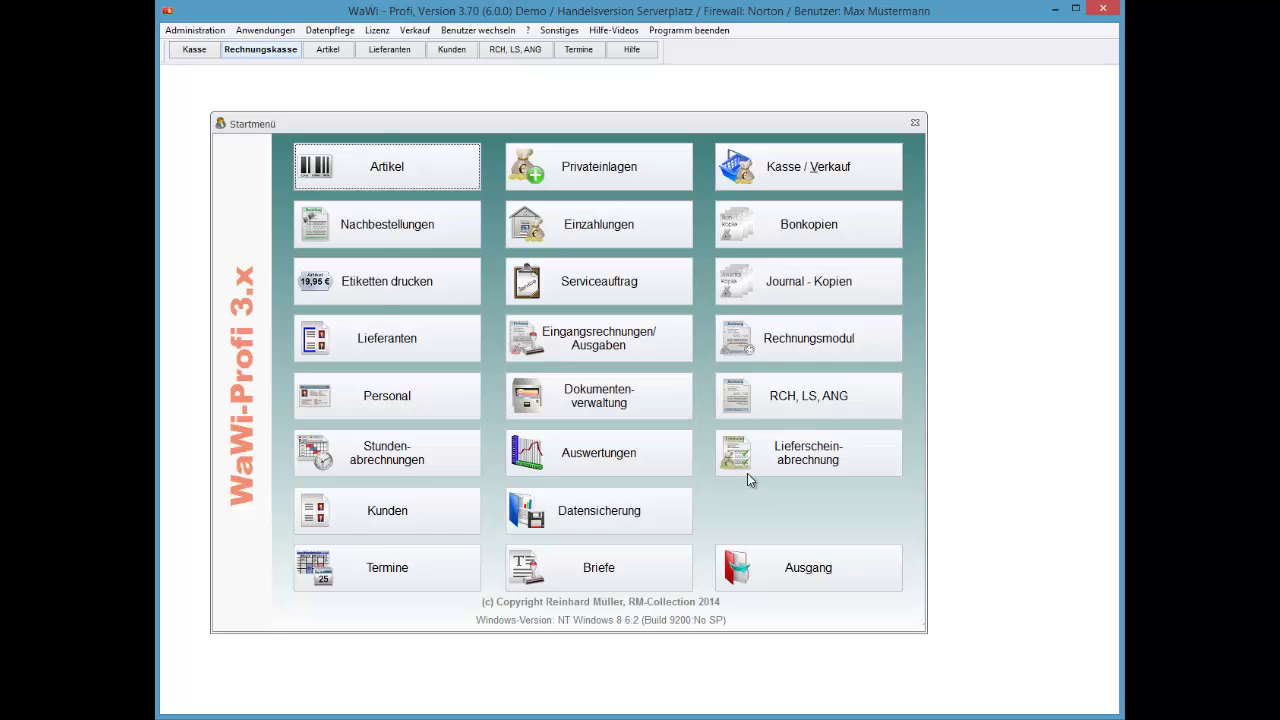
key(alt+n)
key(Up)
key(Up)
key(Up)
key(Up)
key(Up)
key(Up)
key(Up)
key(Up)
key(Up)
key(Up)
key(Up)
key(Up)
key(Up)
key(Up)
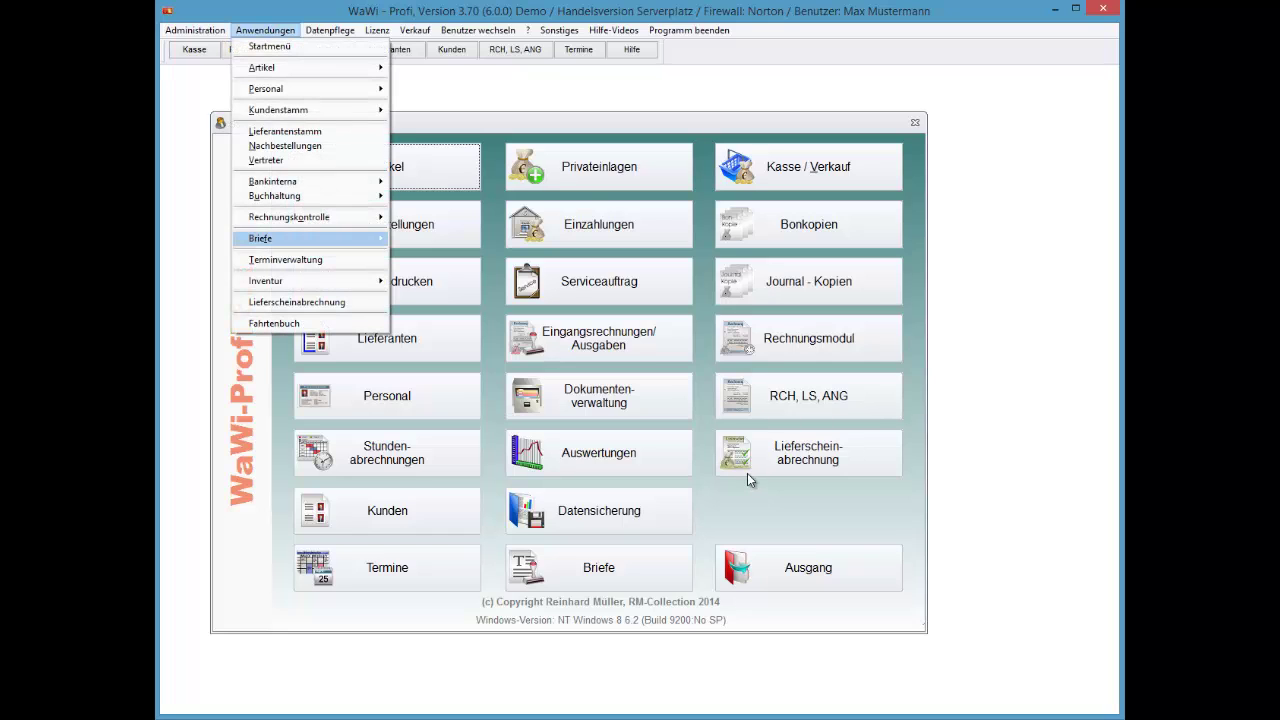
key(Right)
key(Down)
key(Down)
key(Down)
key(Down)
key(Down)
key(Down)
key(Down)
key(Down)
key(Down)
key(Down)
key(Down)
key(Return)
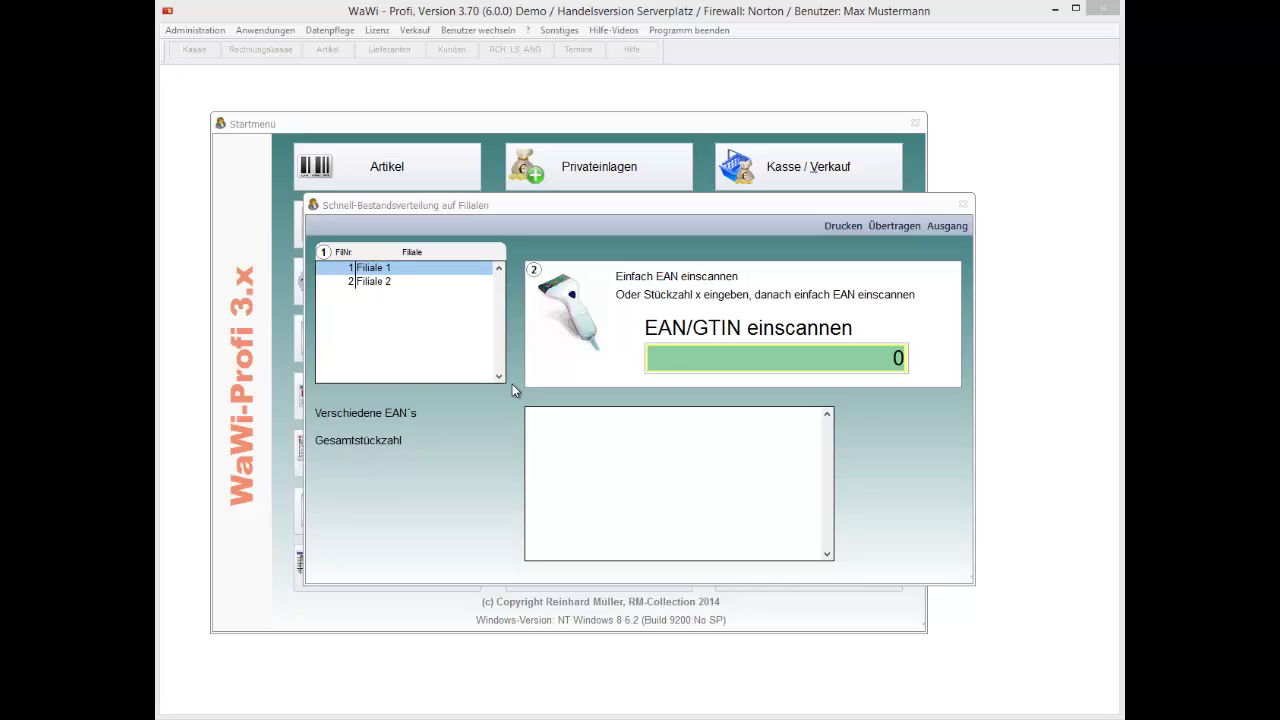
click(660, 360)
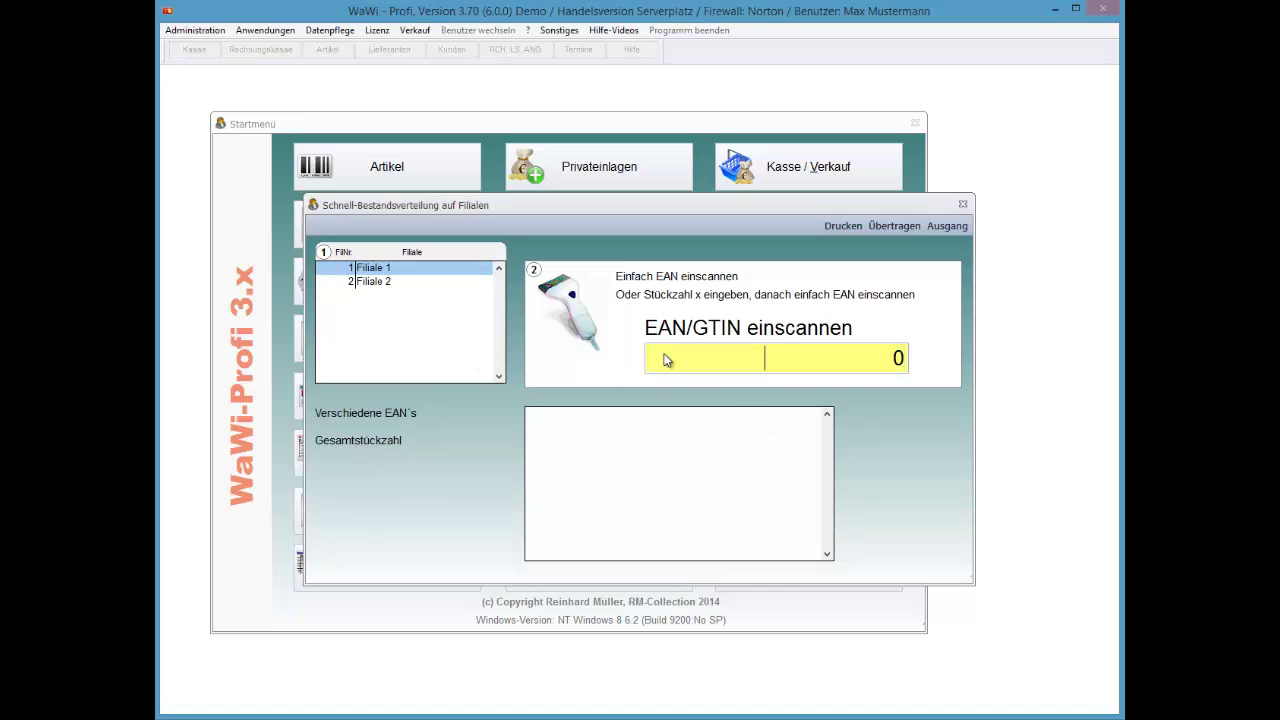
text(8108111111119)
key(Return)
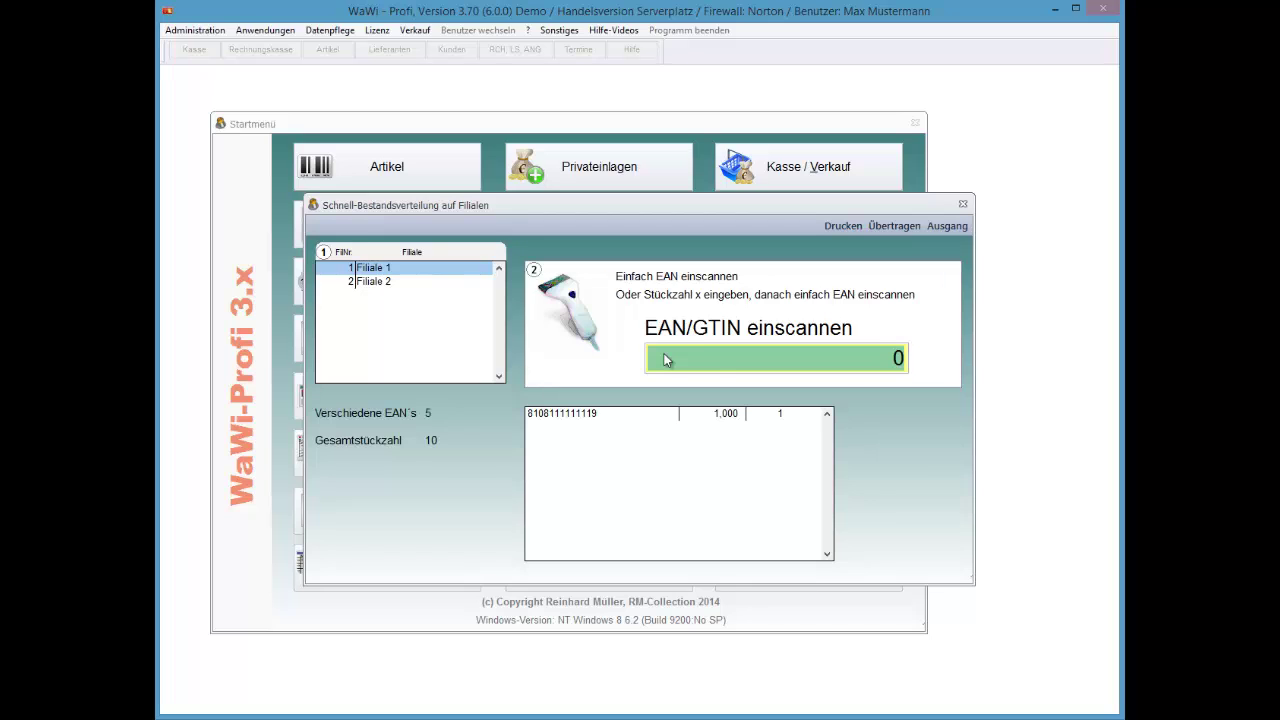
text(8108111111119)
key(Return)
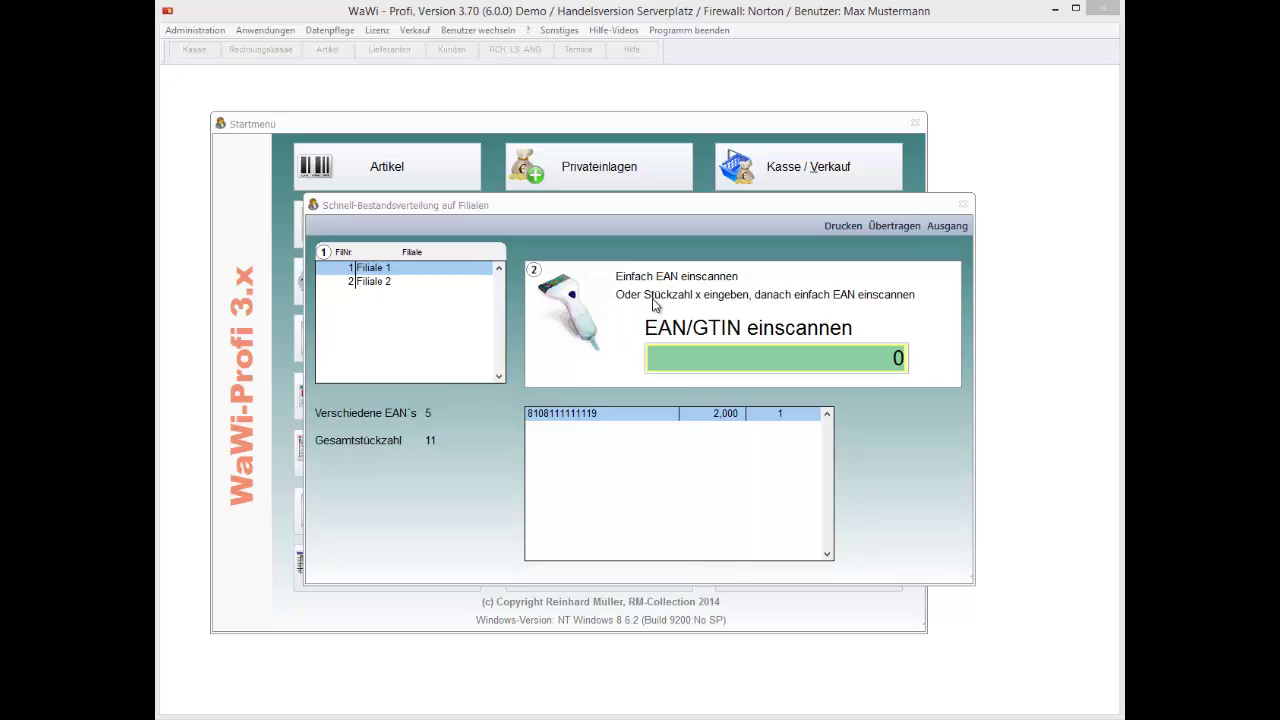
click(696, 357)
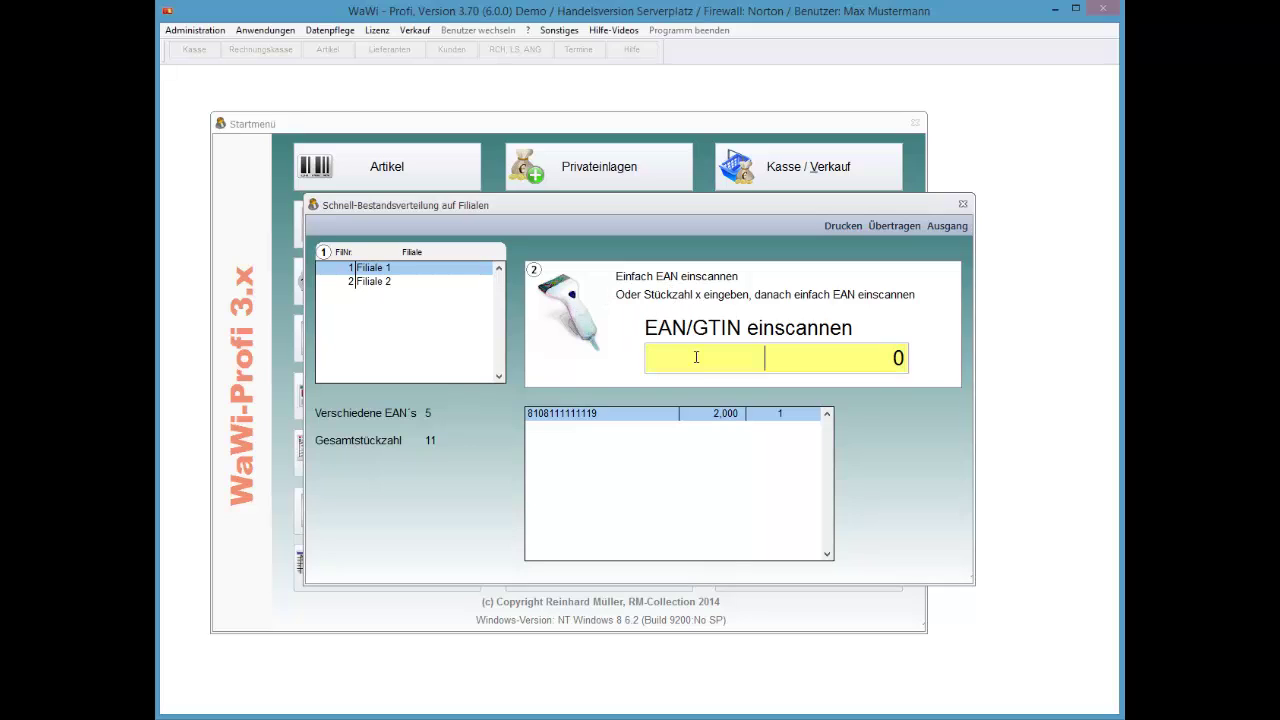
text(3)
text(x)
text(8981111111118)
key(Return)
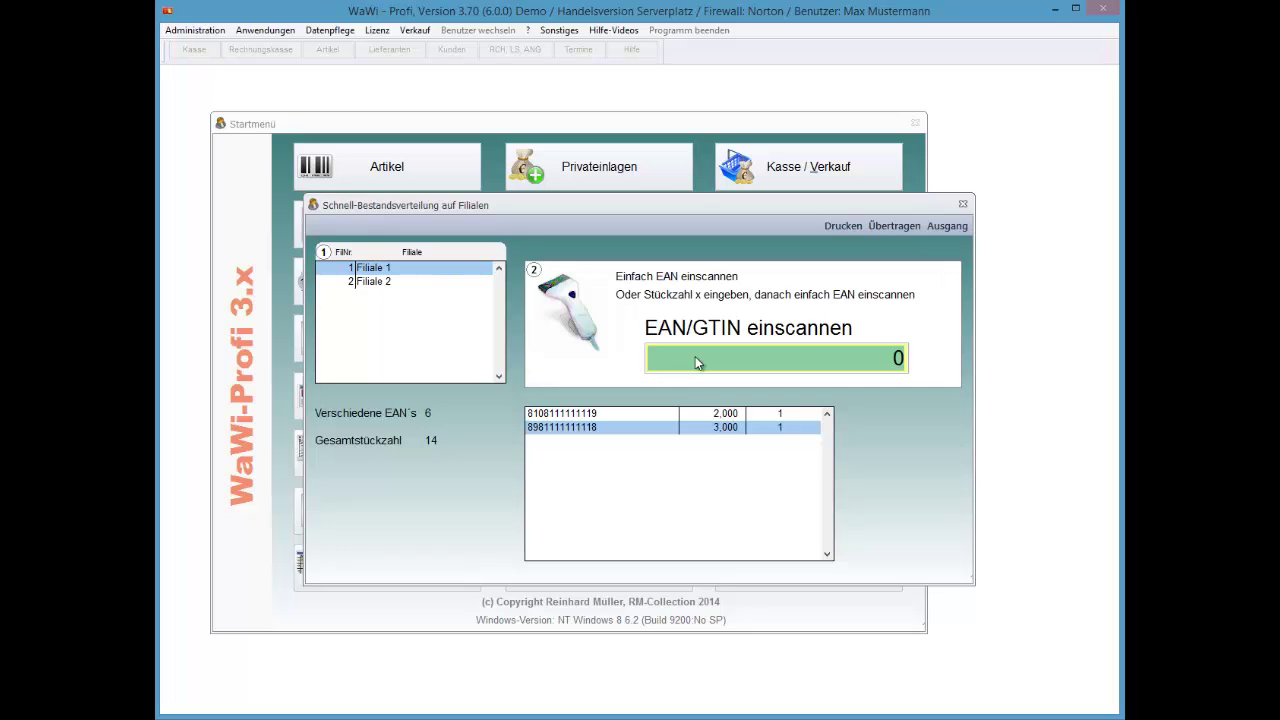
text(-1x )
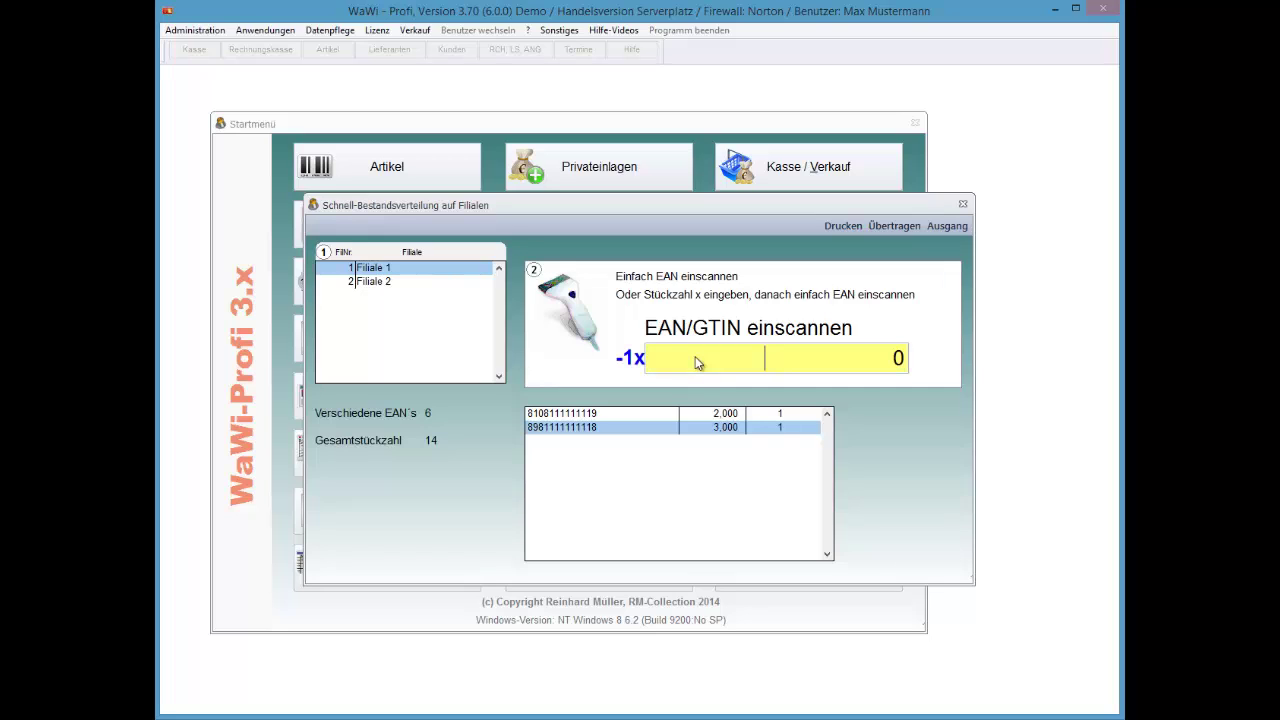
text(8981111111118)
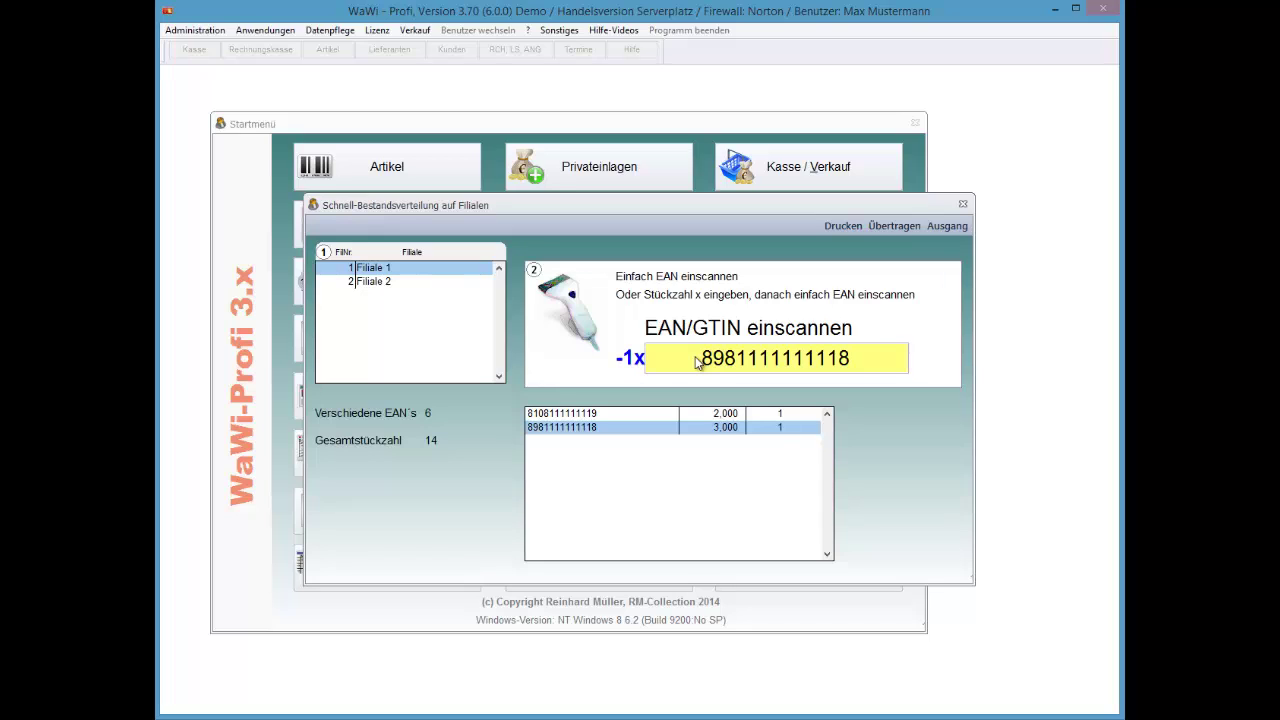
key(Return)
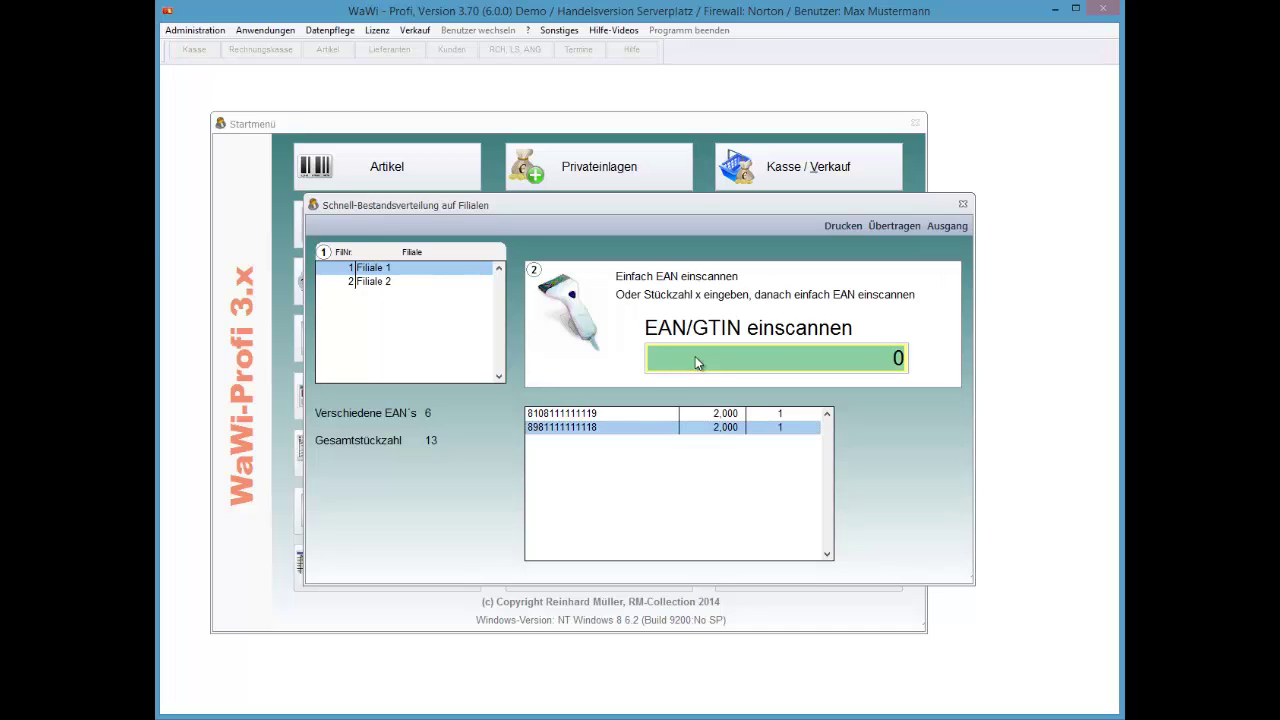
key(Delete)
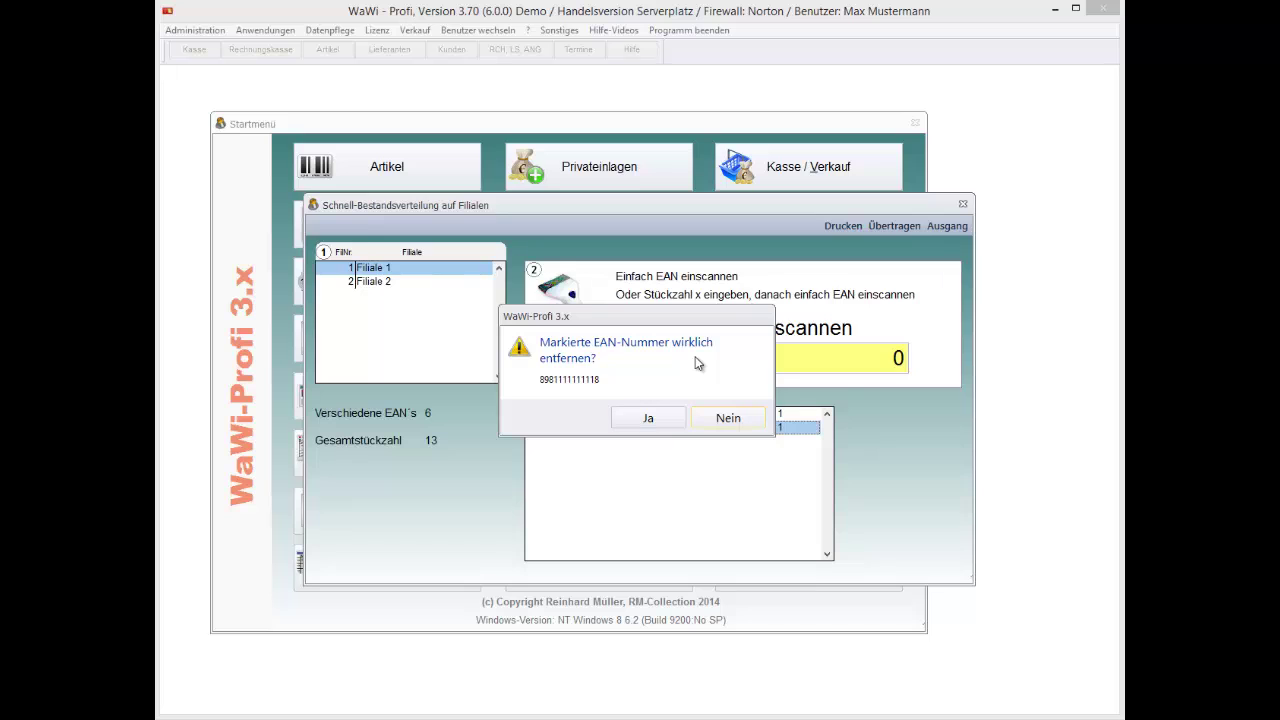
key(j)
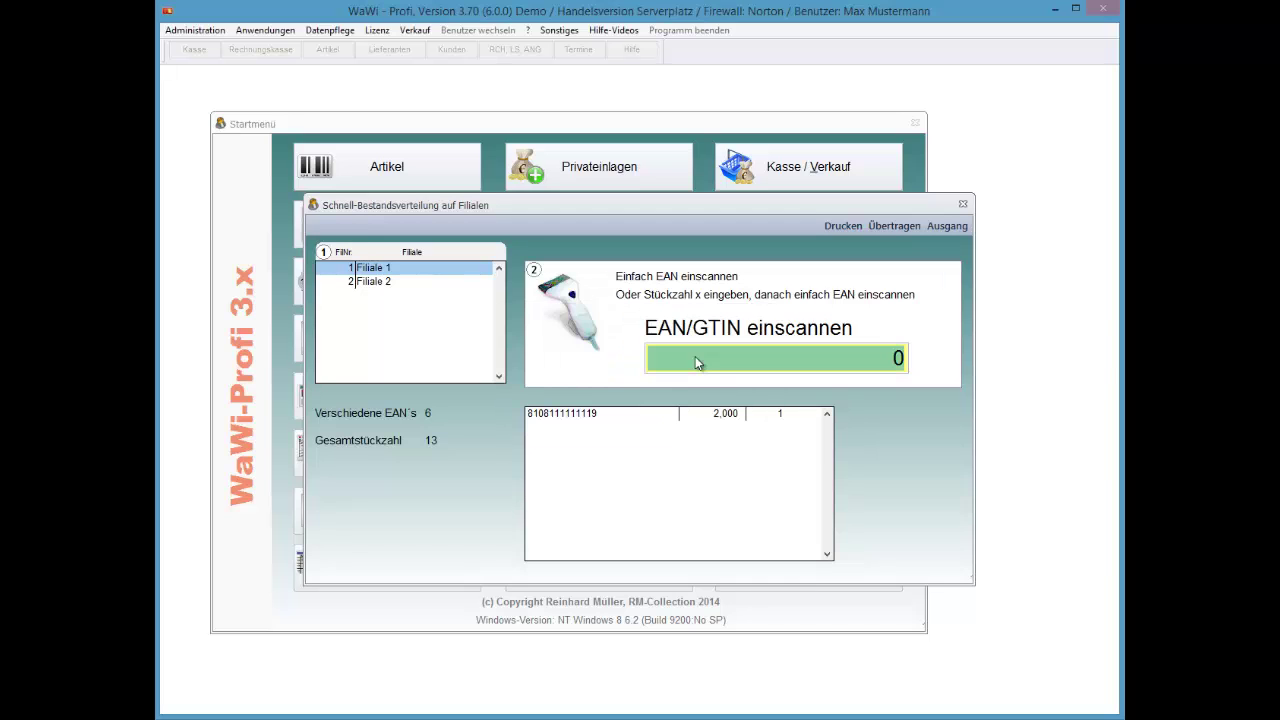
text(2x)
text(8981111111118)
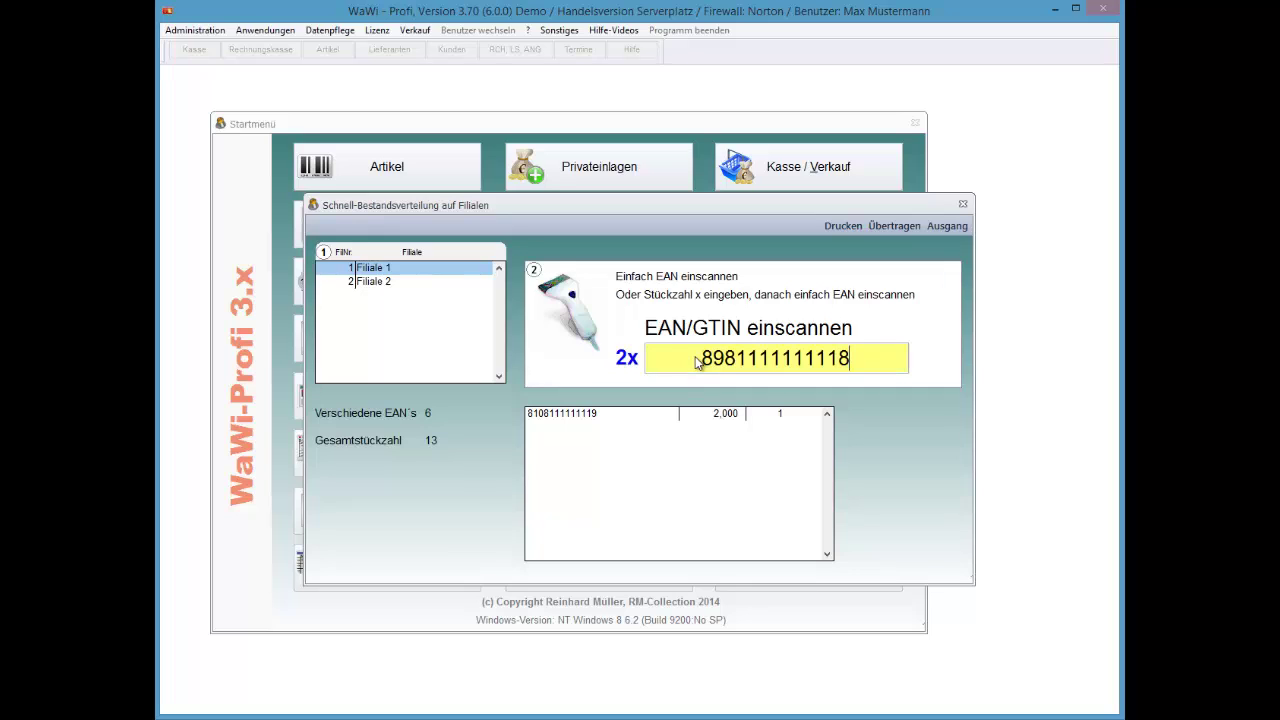
key(Return)
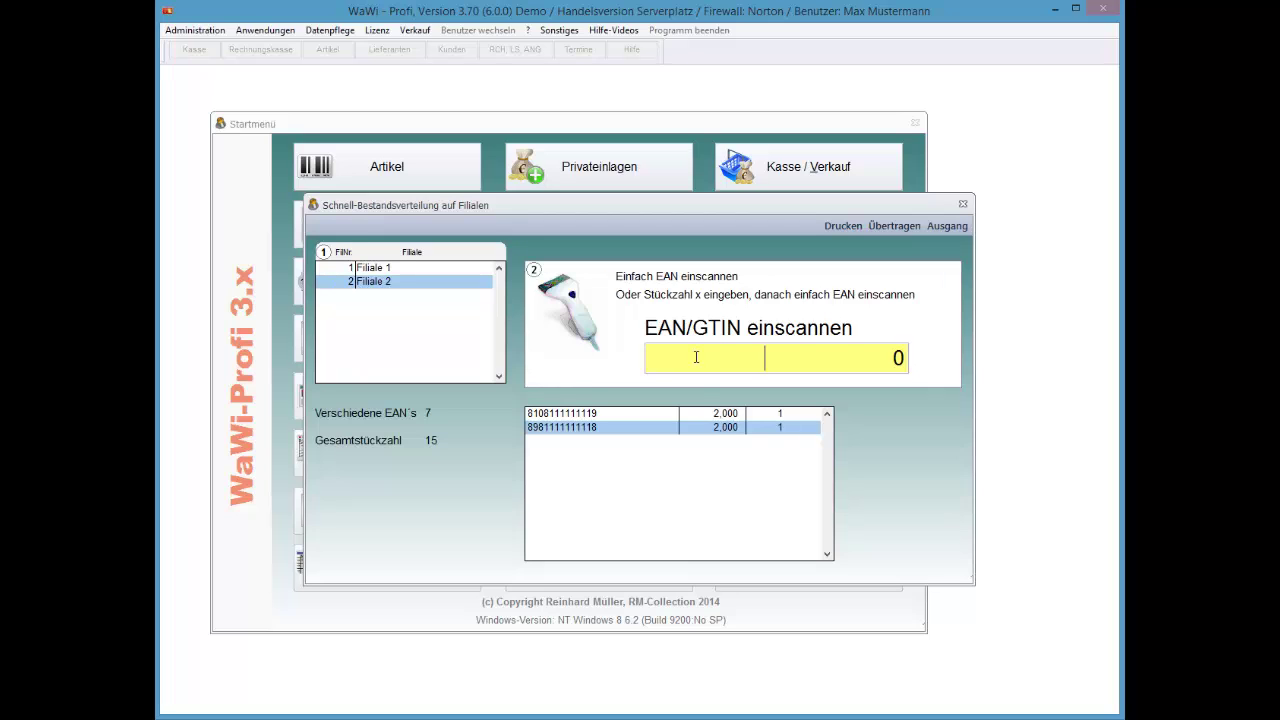
text(8981111111118)
key(Return)
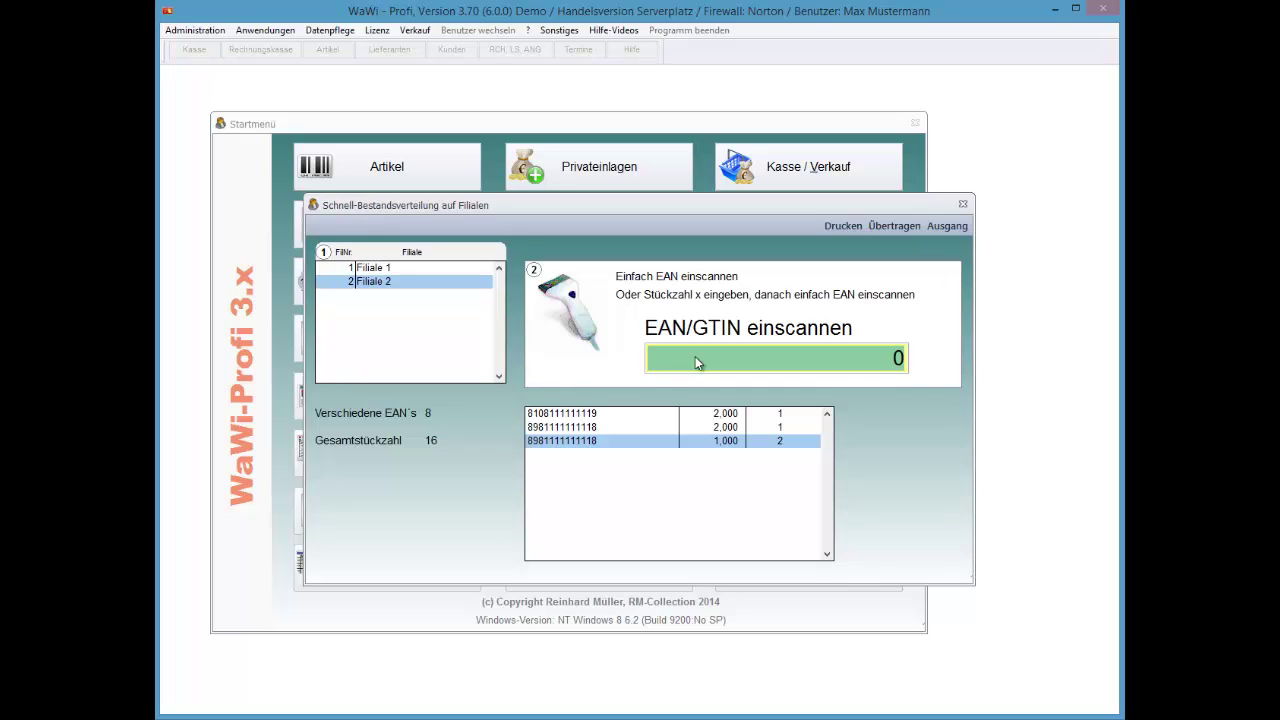
Complete the stock distribution by preparing the article transfer, and print the distribution list
key(alt+u)
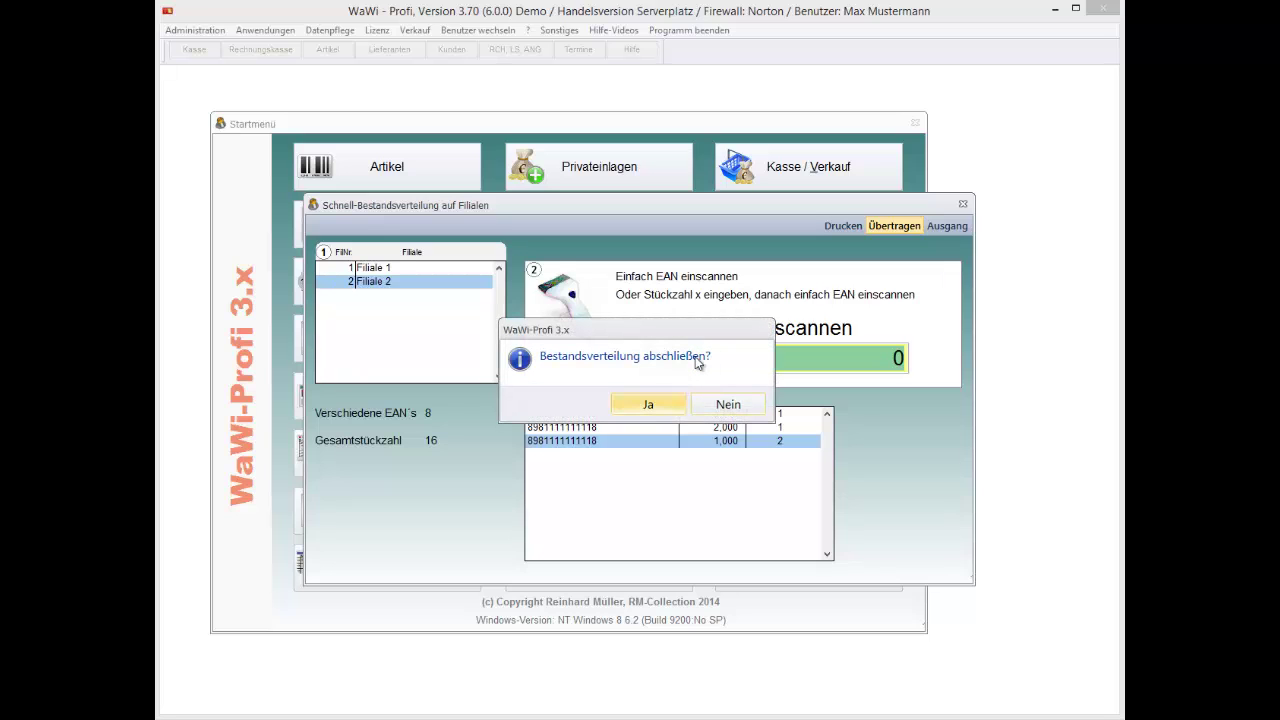
key(Return)
key(Return)
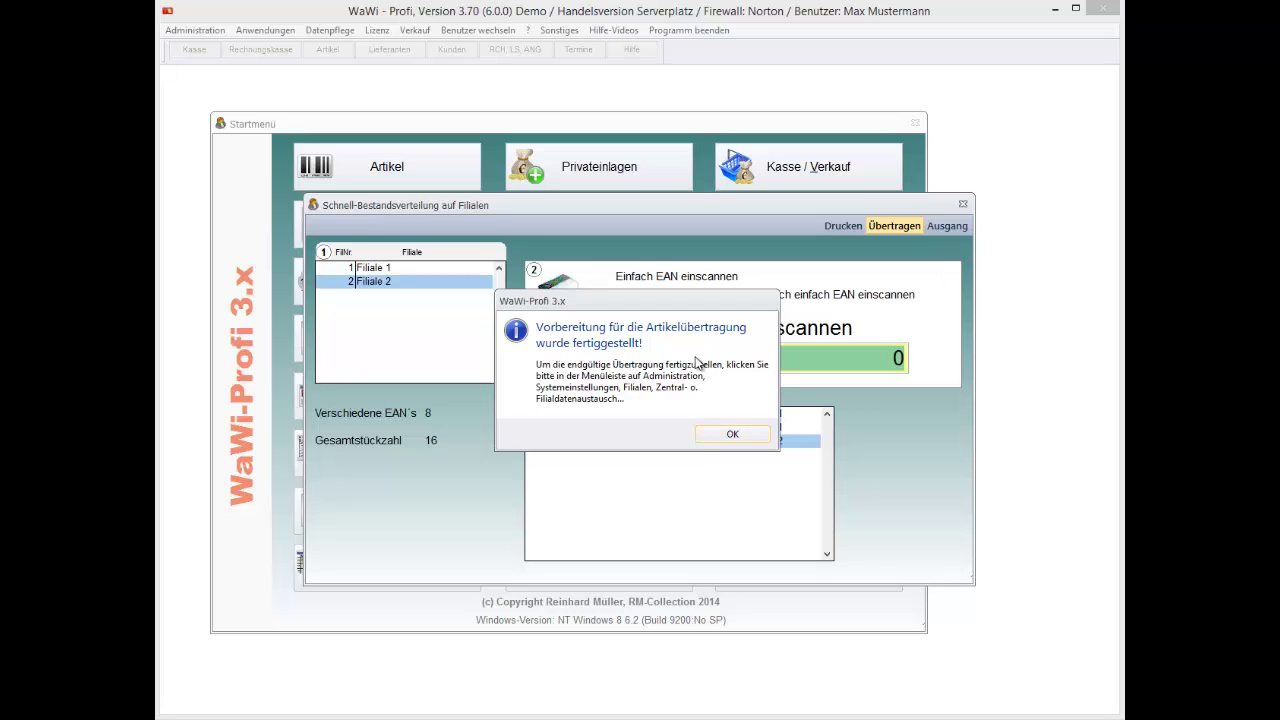
key(Return)
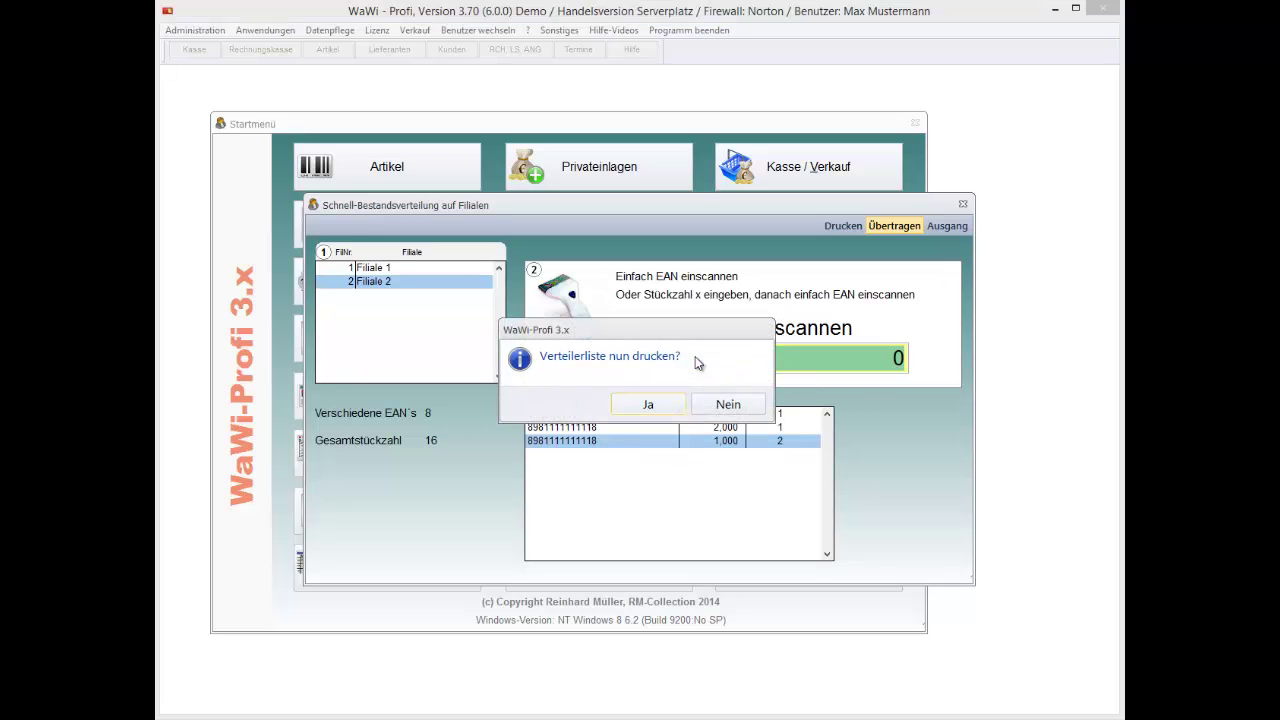
key(Return)
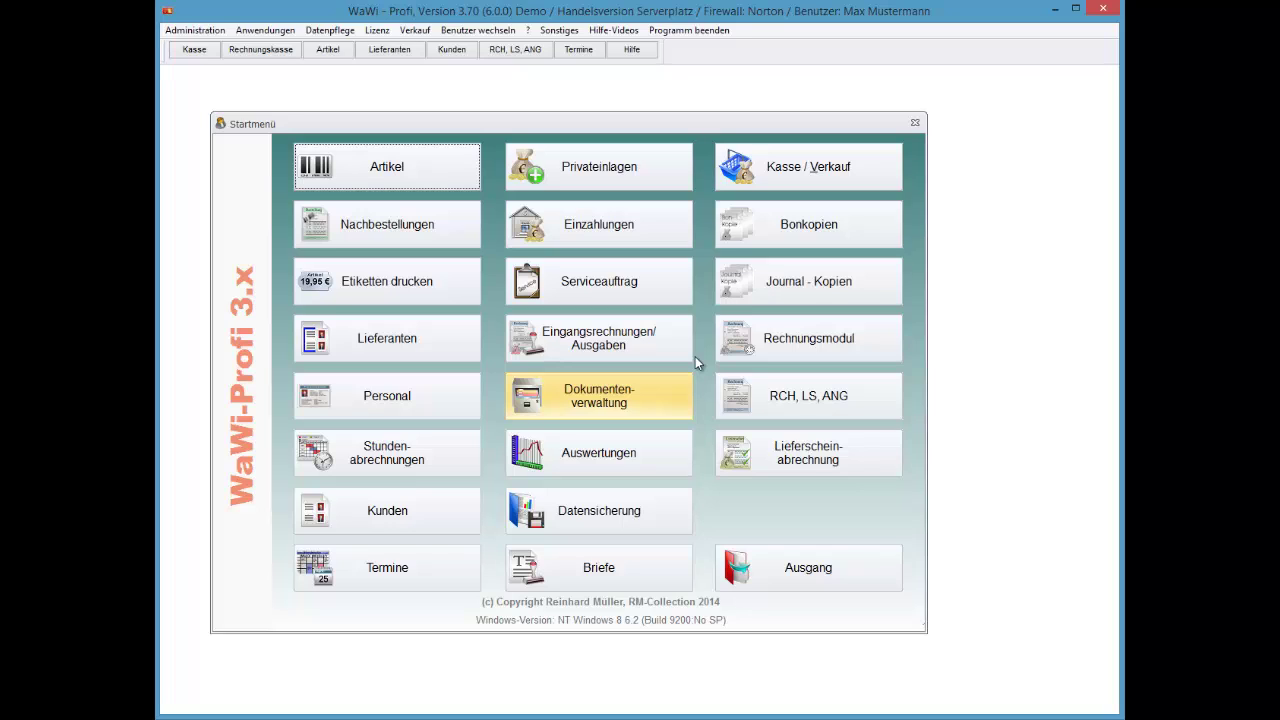
key(alt)
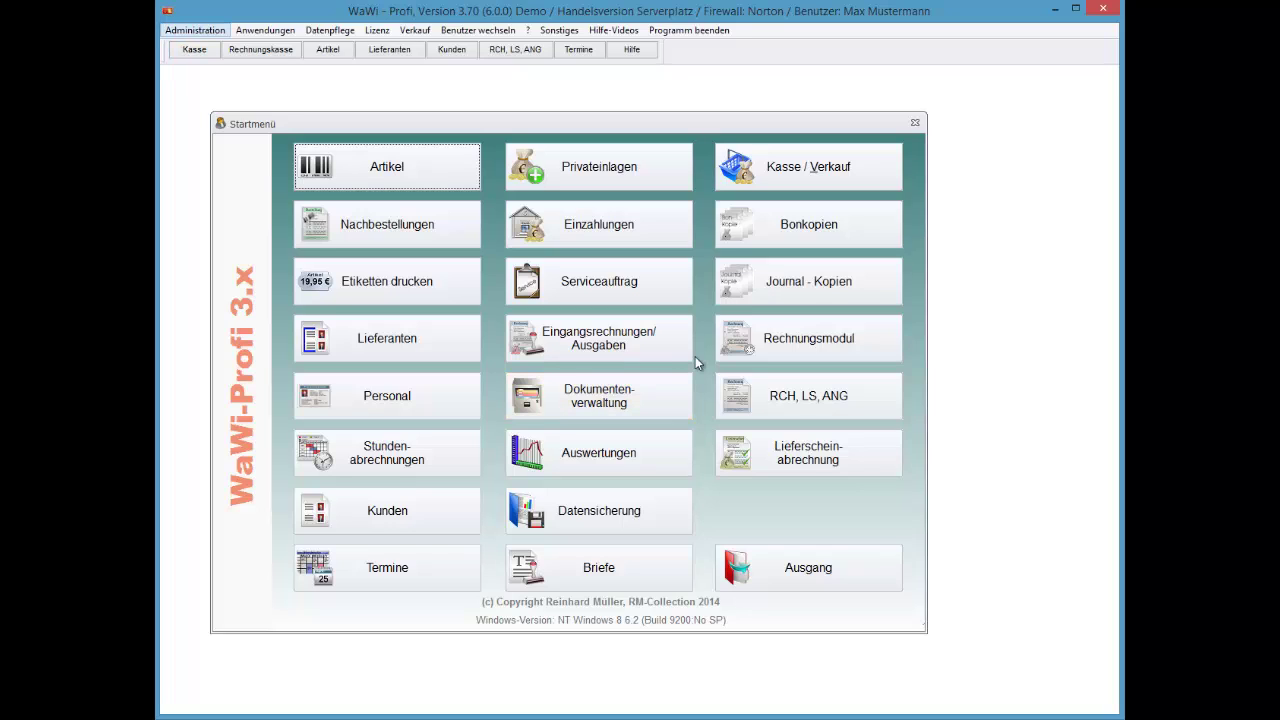
key(Right)
key(Left)
key(Return)
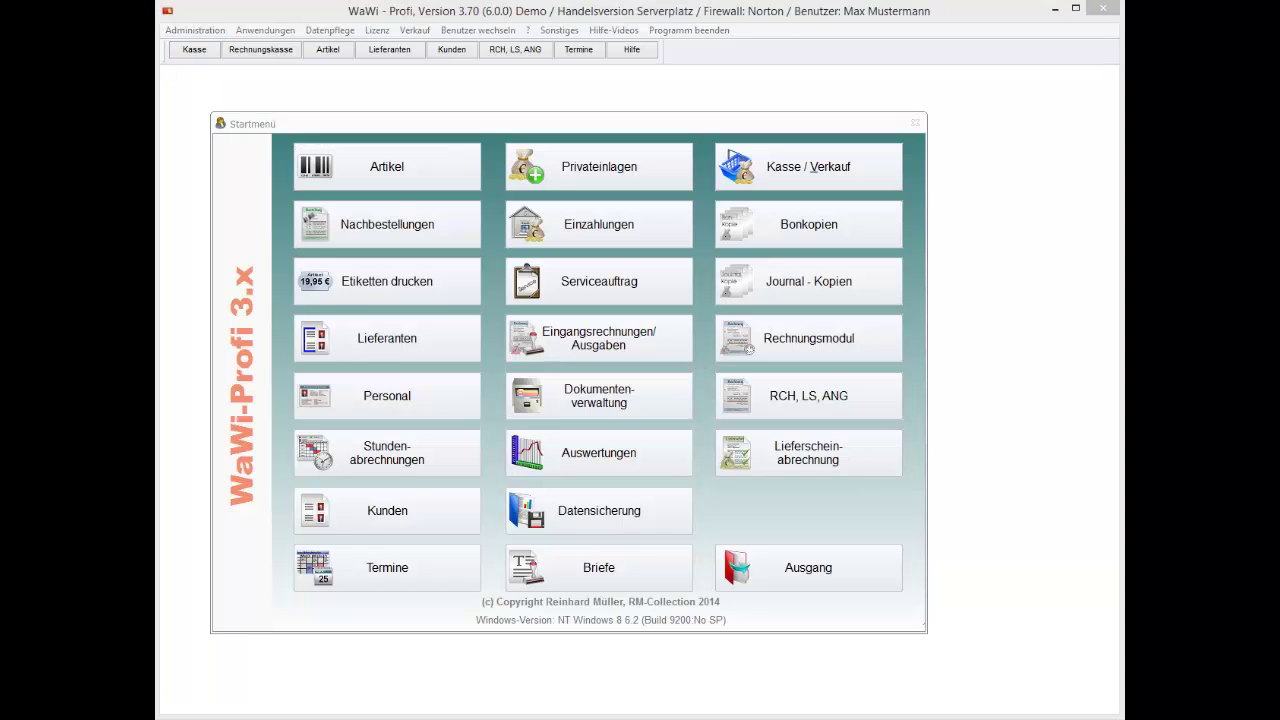
Open the central and branch data exchange (Zentral. o. Filialdatenaustausch) from the branch system settings
click(192, 30)
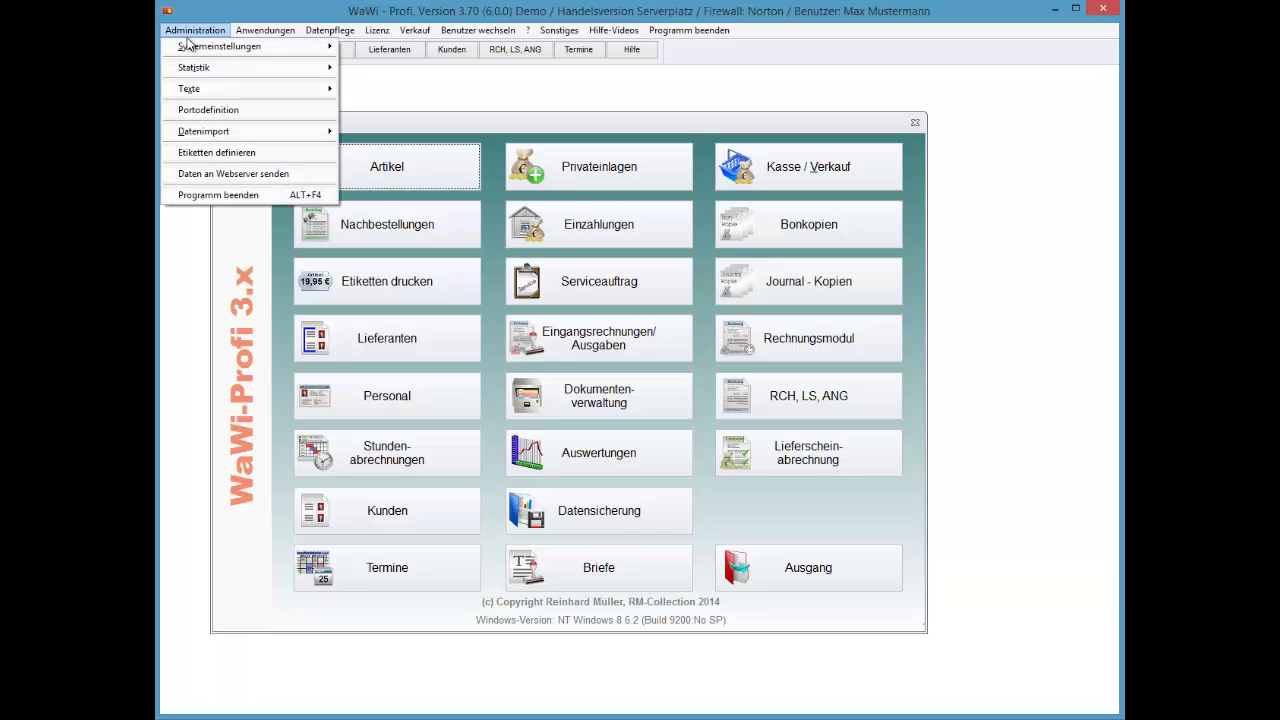
key(Down)
key(Right)
key(Down)
key(Down)
key(Down)
key(Down)
key(Down)
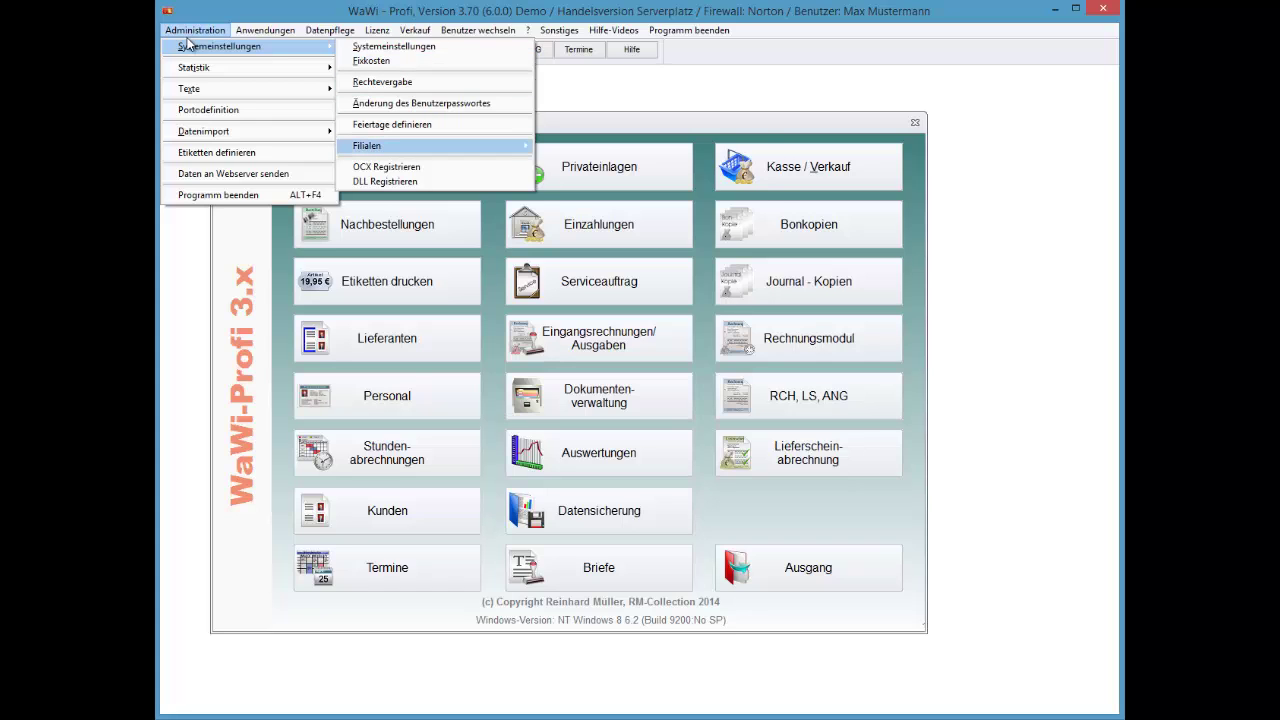
key(Right)
key(Down)
key(Down)
key(Down)
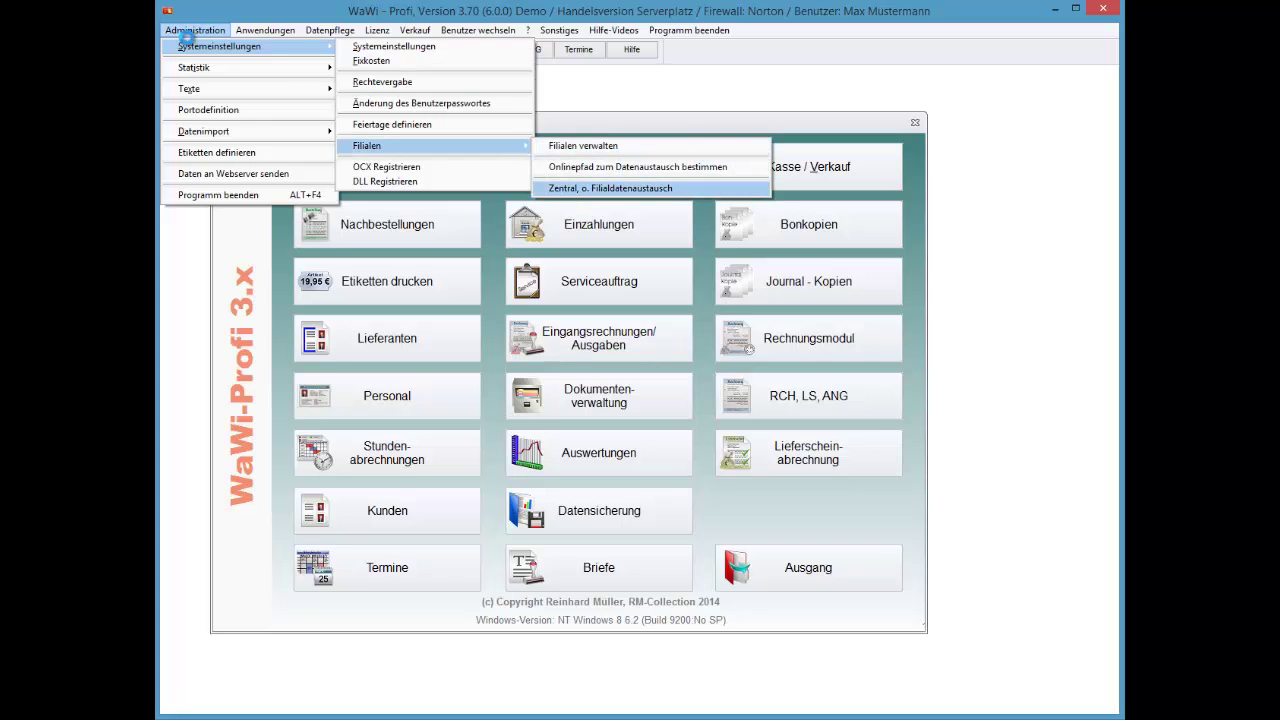
key(Return)
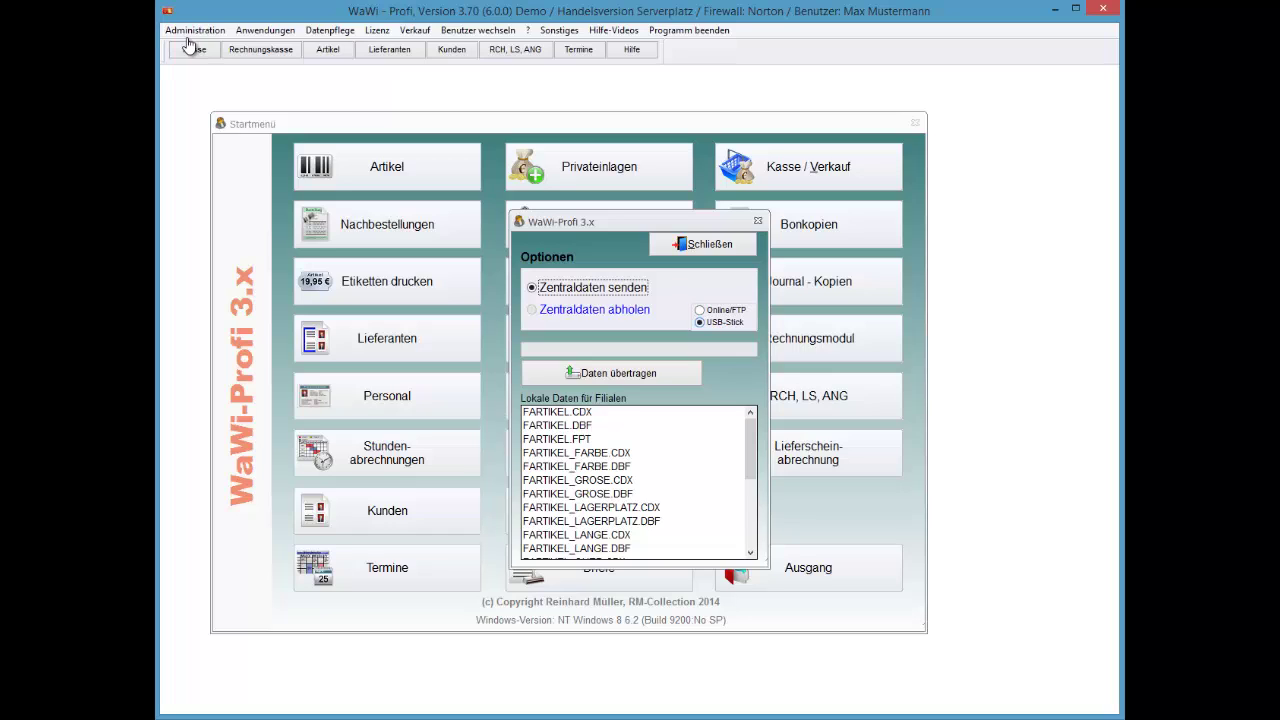
Try to send the central data to the branches with USB-Stick as the transfer medium, and dismiss any resulting message
key(Tab)
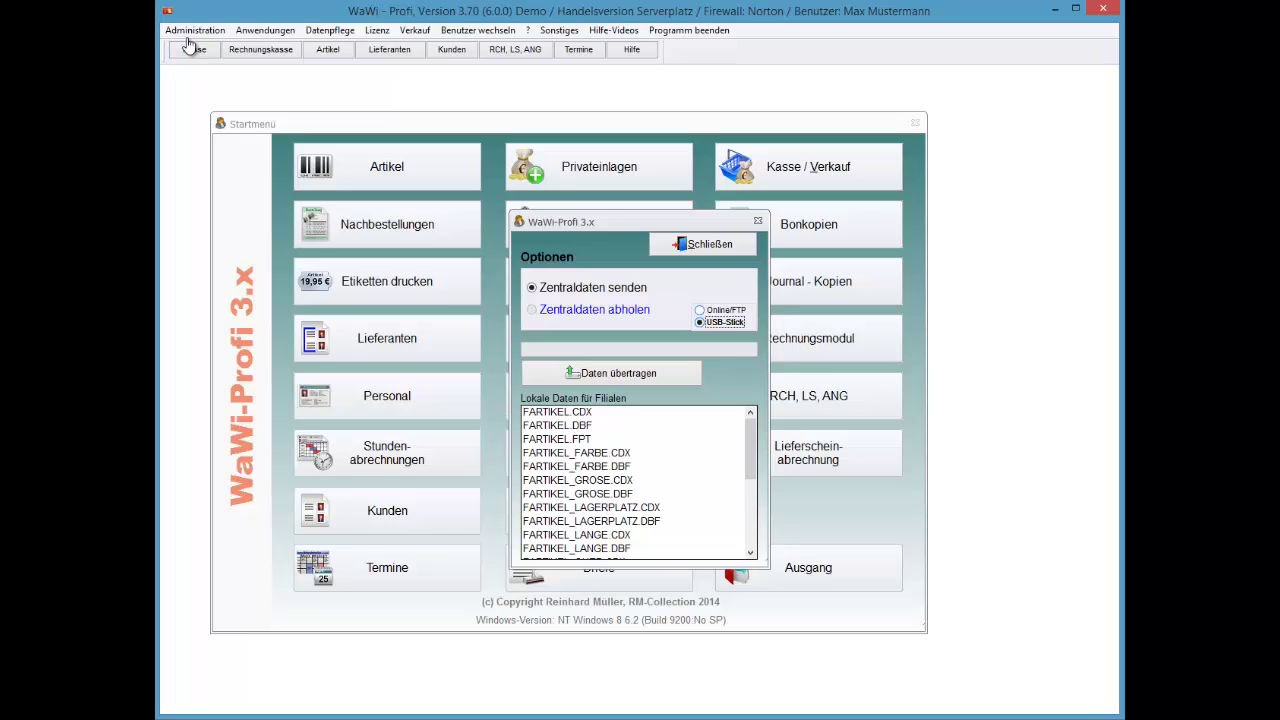
key(Tab)
key(Return)
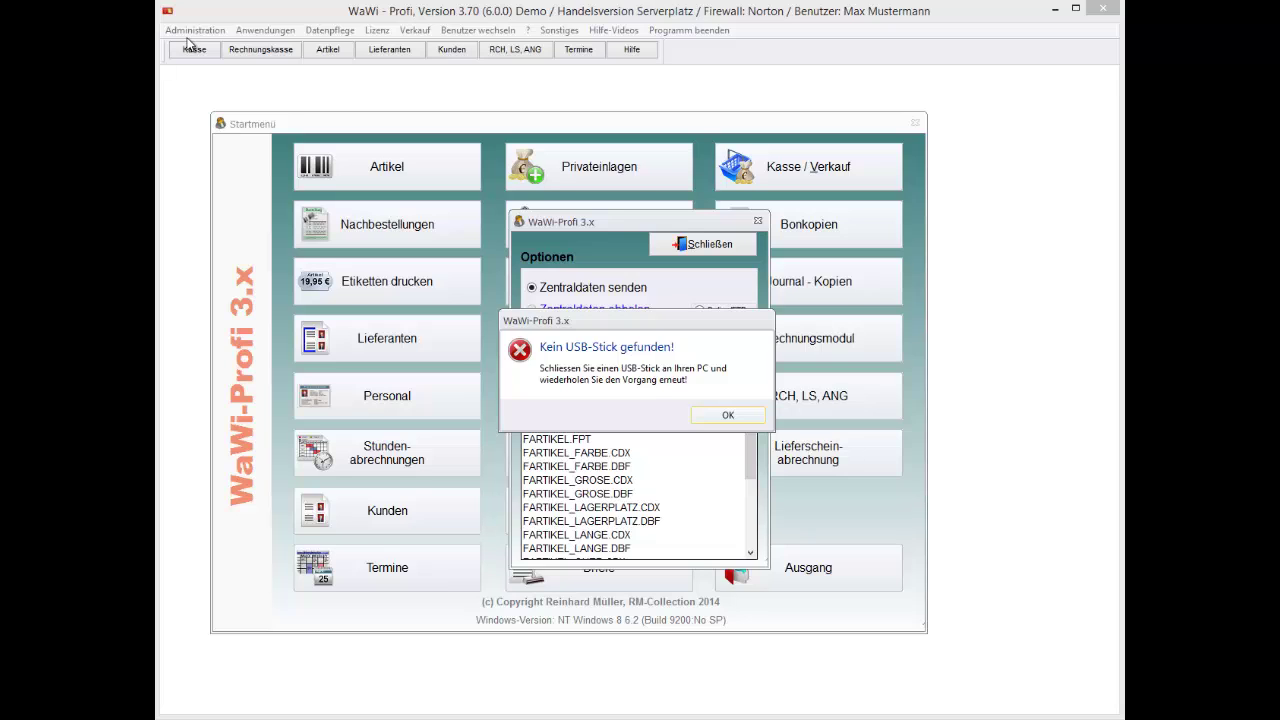
key(Return)
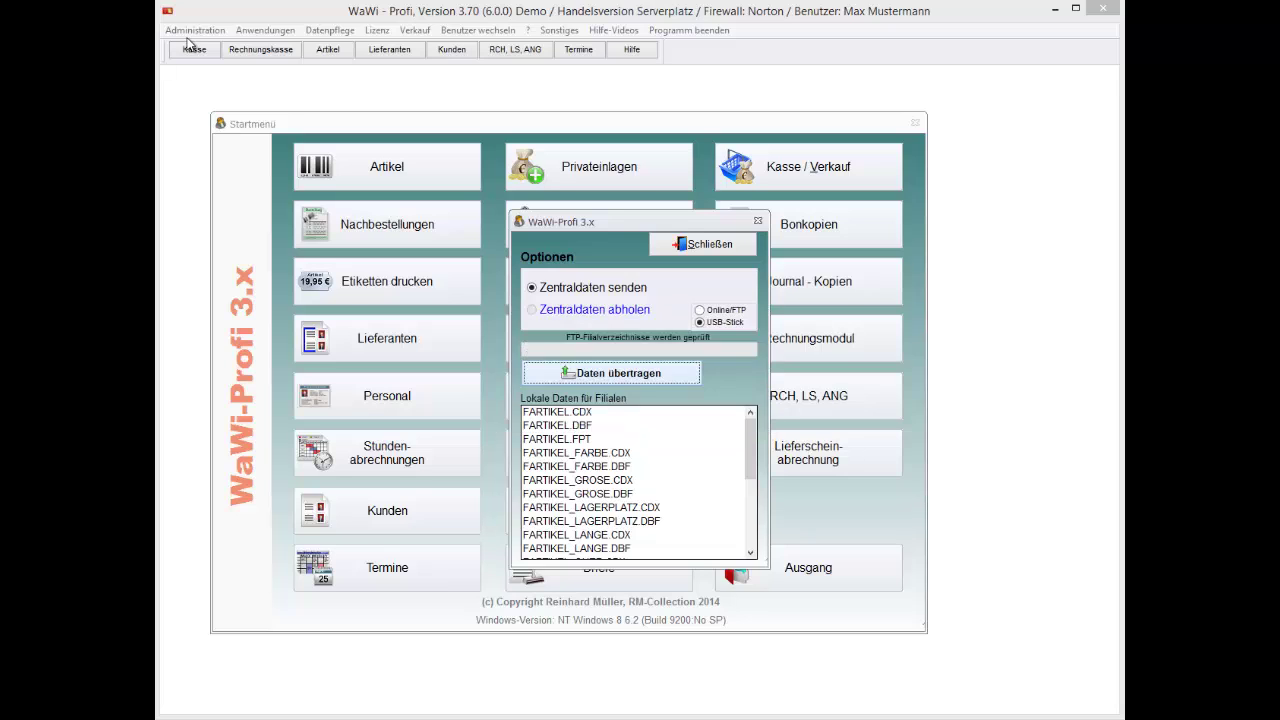
key(Return)
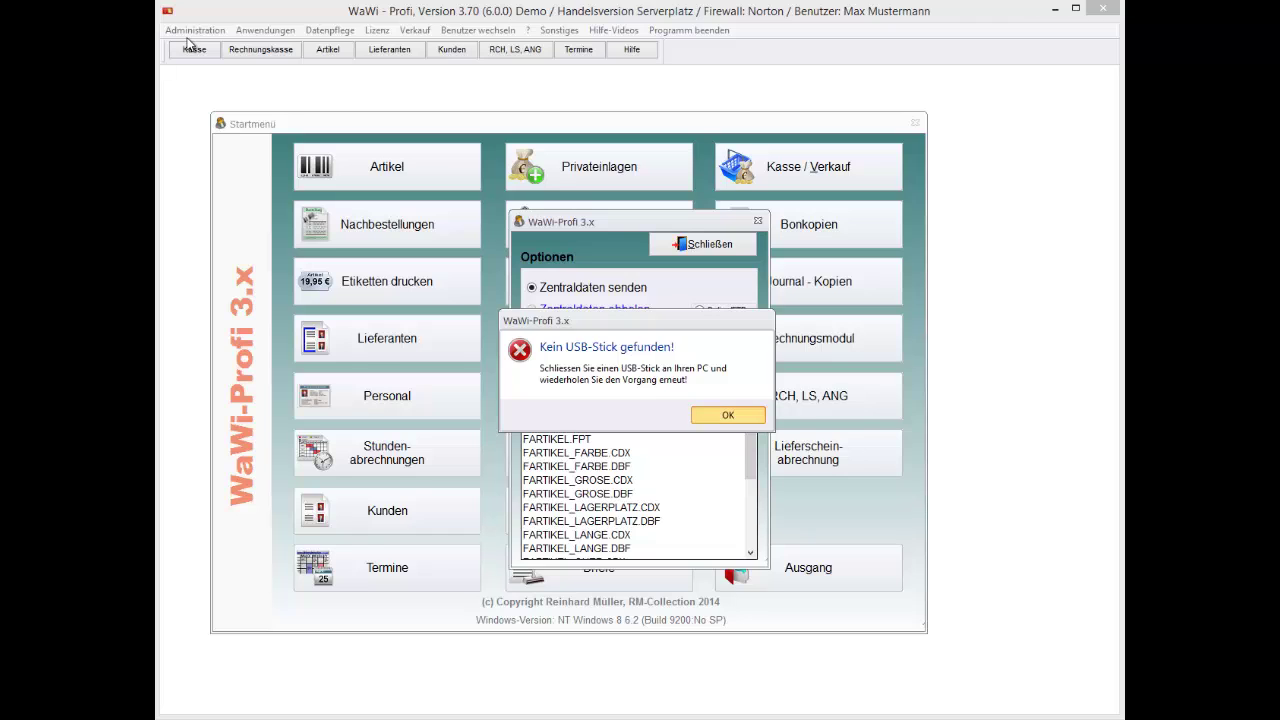
key(Return)
key(Return)
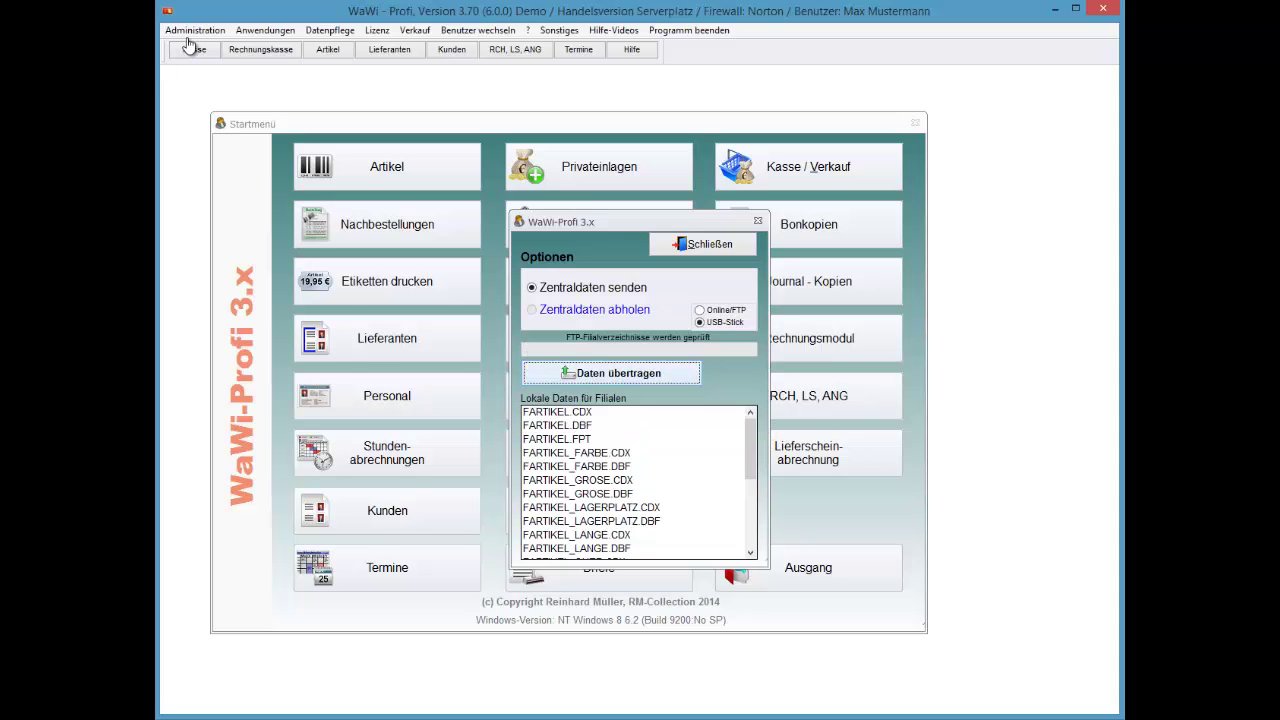